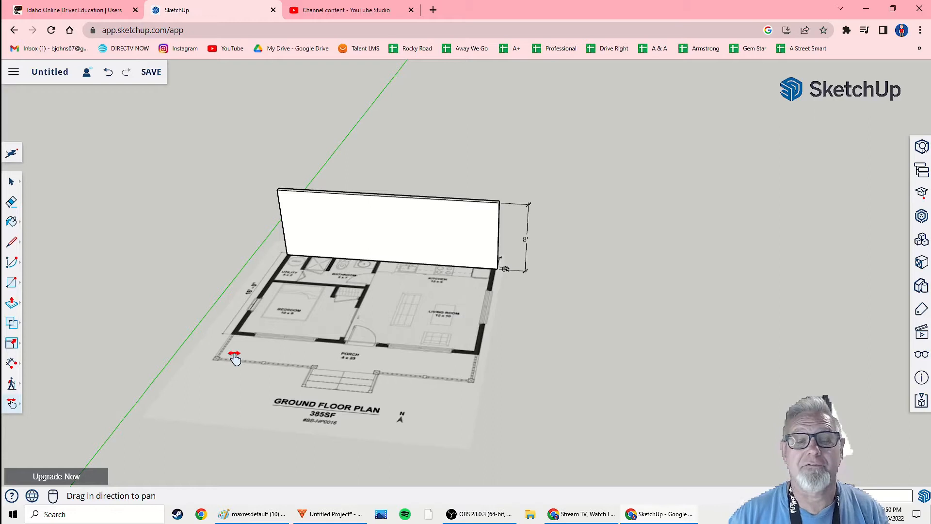
Draw a rectangle about 13 inches wide along the plan's 16'-0" side wall, from the back wall's base corner to the porch-side corner.
key("o")
left_click_drag(453, 333, 306, 334)
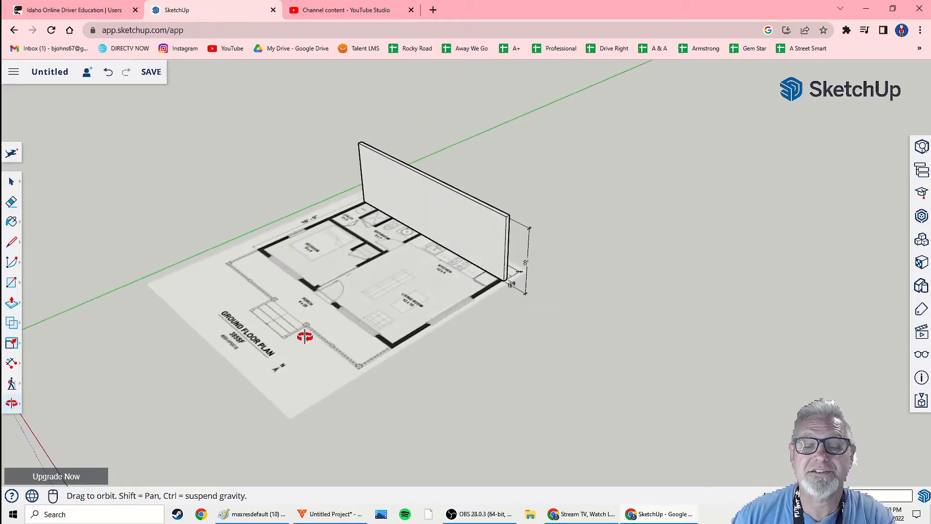
left_click_drag(385, 333, 425, 346)
middle_click_drag(425, 346, 428, 346)
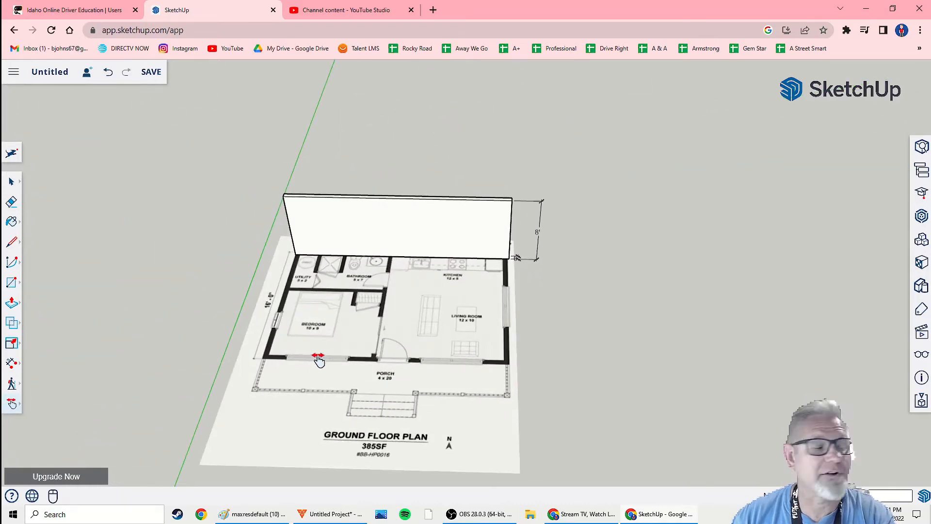
left_click_drag(291, 357, 470, 376)
left_click_drag(369, 392, 530, 386)
scroll(530, 385, "down", 1)
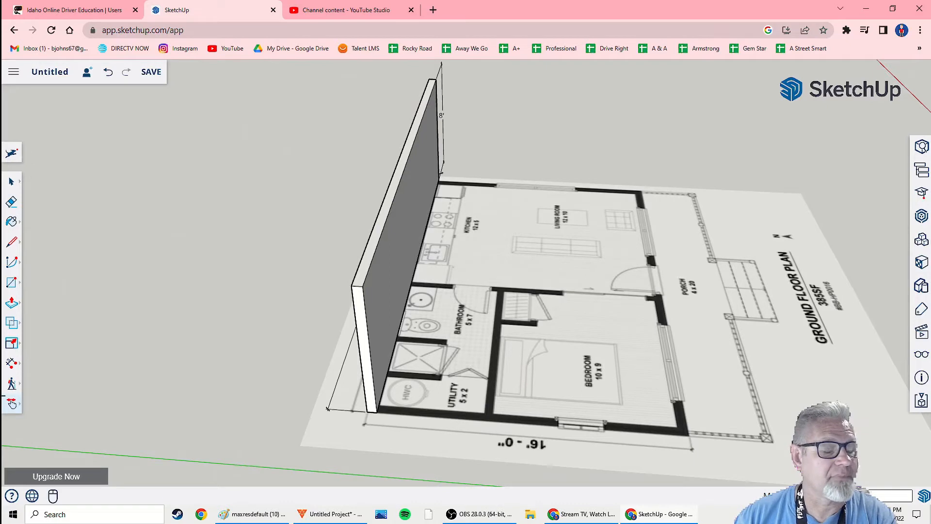
left_click(12, 405)
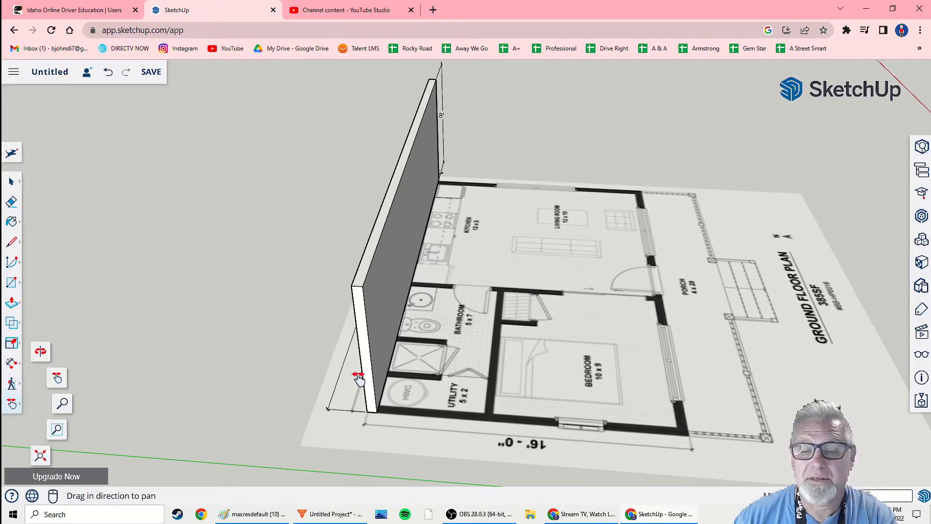
left_click_drag(518, 429, 380, 365)
middle_click_drag(380, 365, 325, 394)
left_click(12, 286)
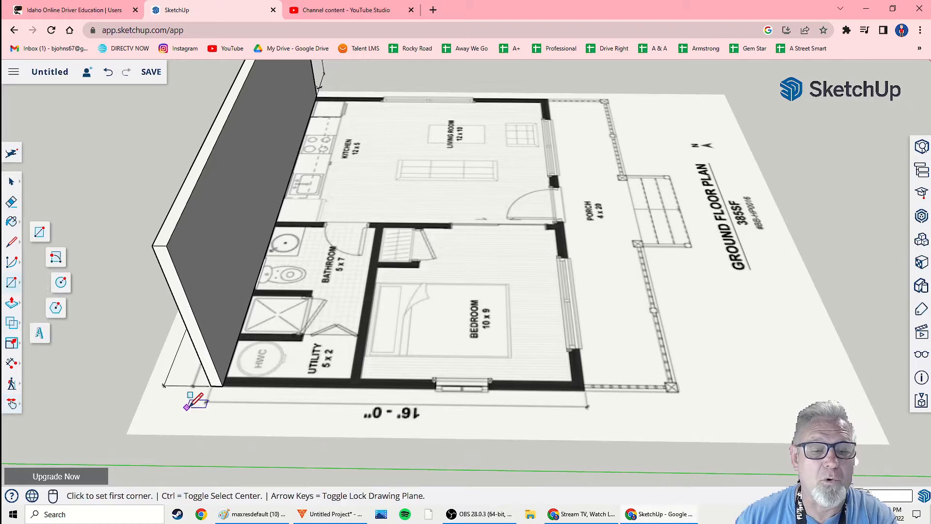
left_click(222, 385)
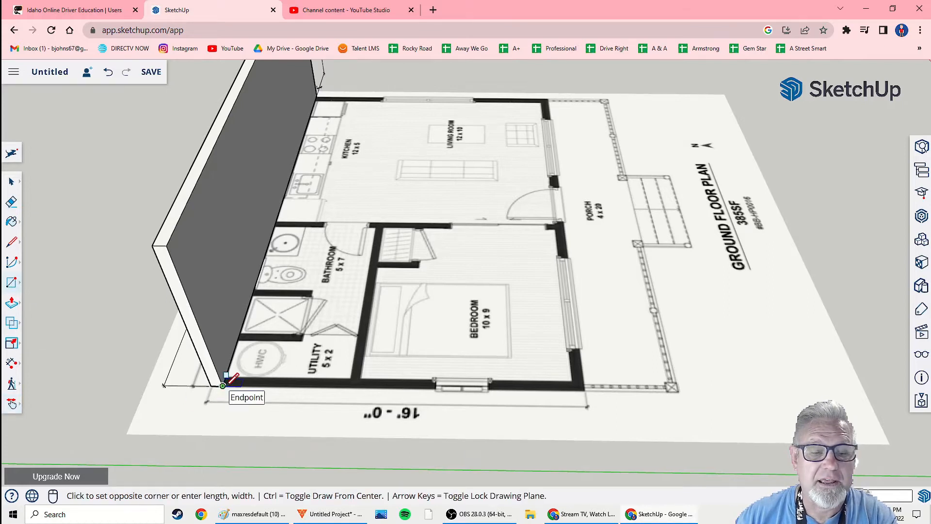
left_click(582, 370)
Push/Pull the side wall rectangle up to the height of the existing back wall.
middle_click_drag(630, 399, 353, 393)
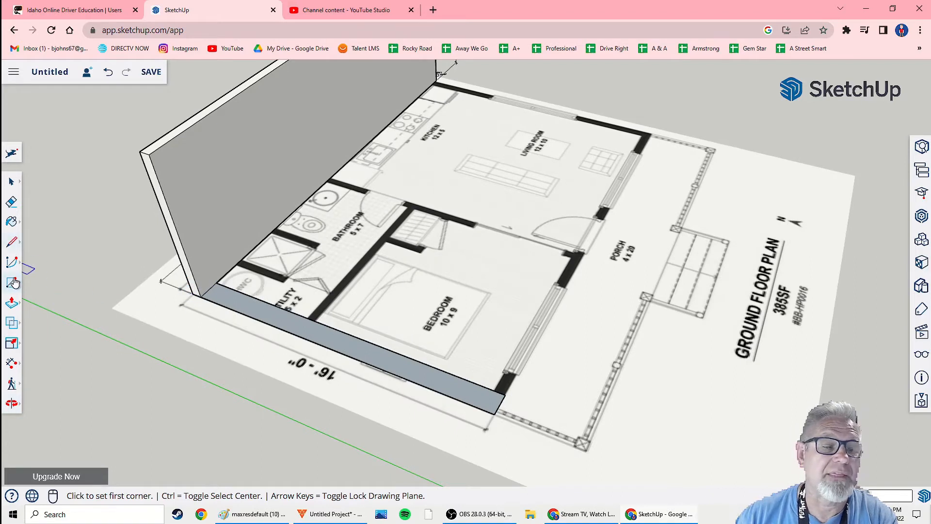
left_click(11, 304)
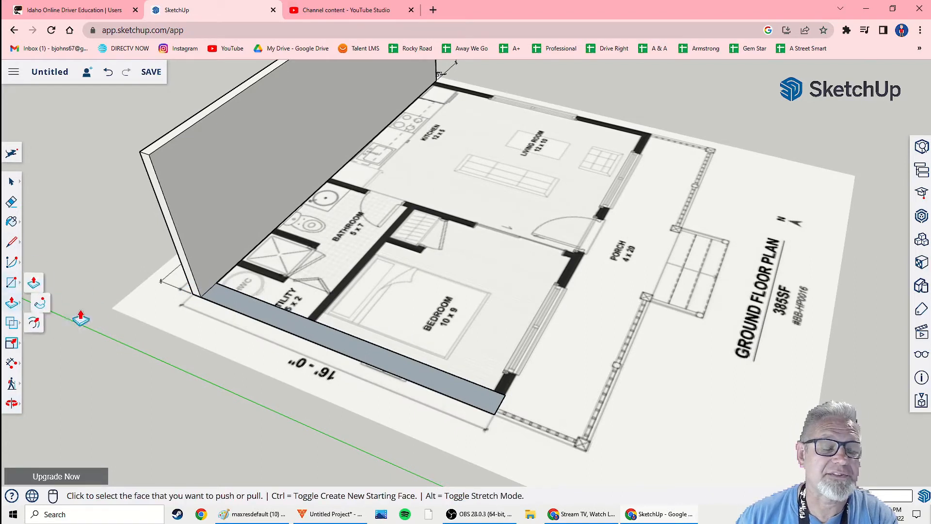
left_click(216, 303)
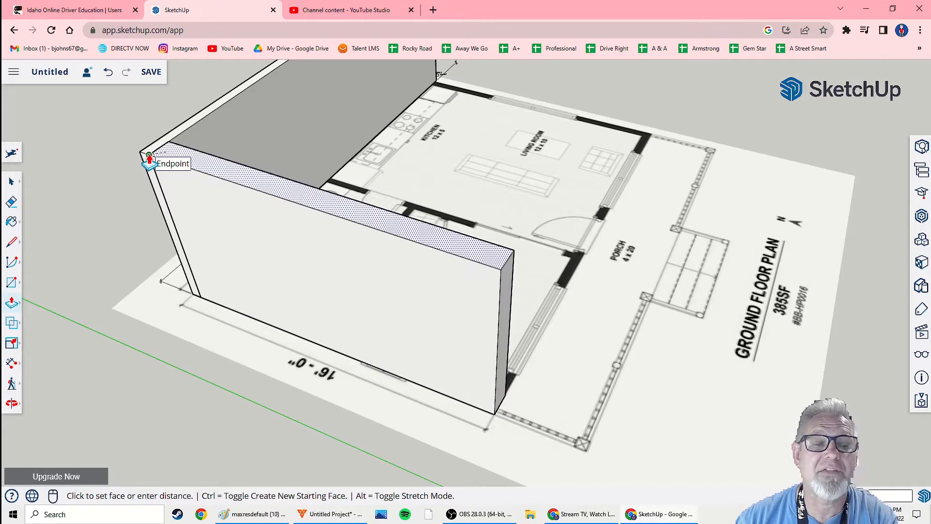
left_click(149, 157)
Dimension the side wall's thickness between the base corners of its porch-side end face, placing the dimension on that face.
middle_click_drag(284, 273, 186, 218)
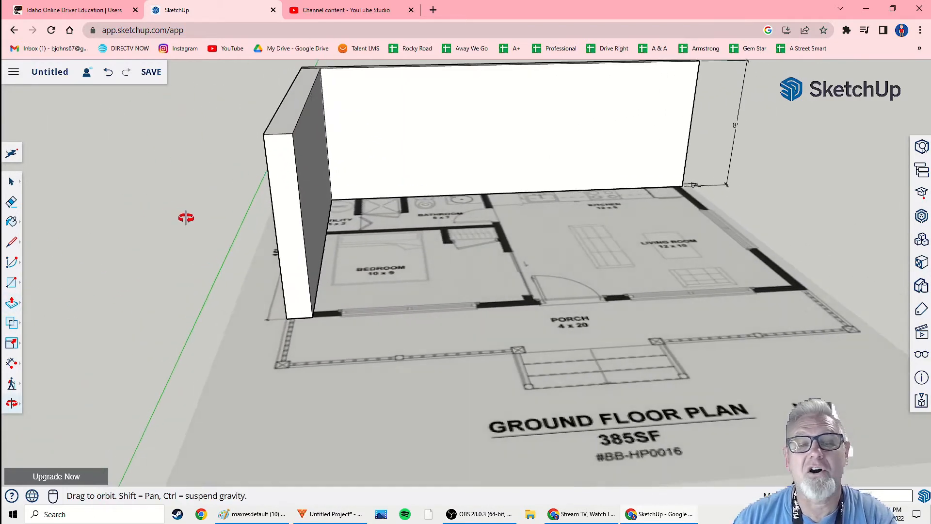
scroll(177, 223, "up", 3)
scroll(262, 291, "up", 5)
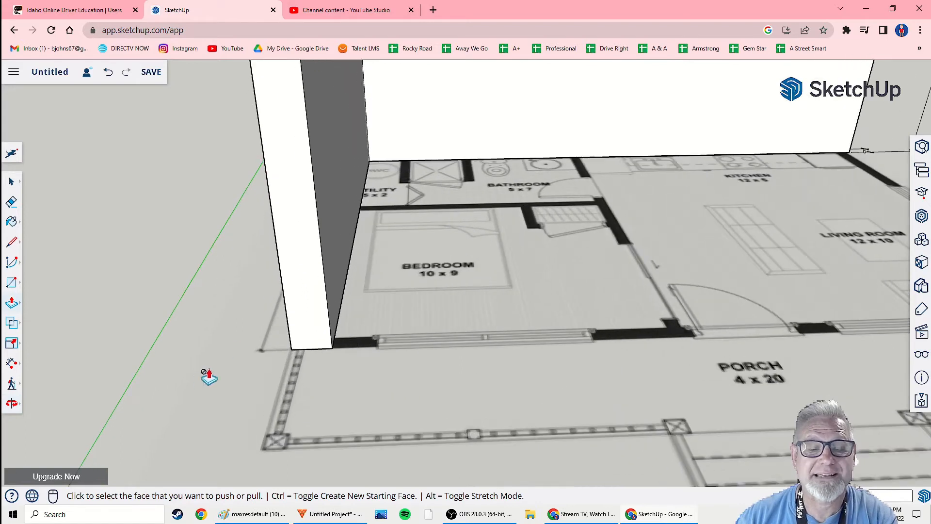
left_click(11, 369)
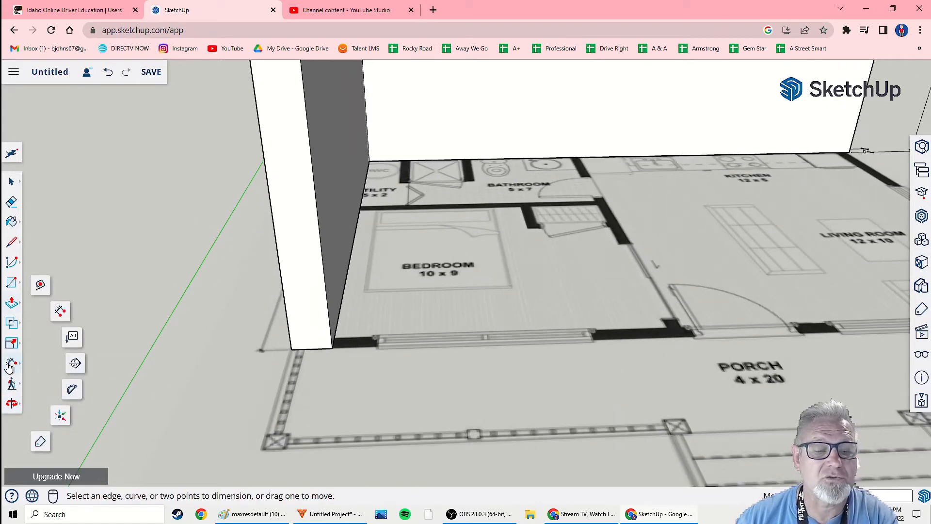
left_click(291, 350)
left_click(332, 348)
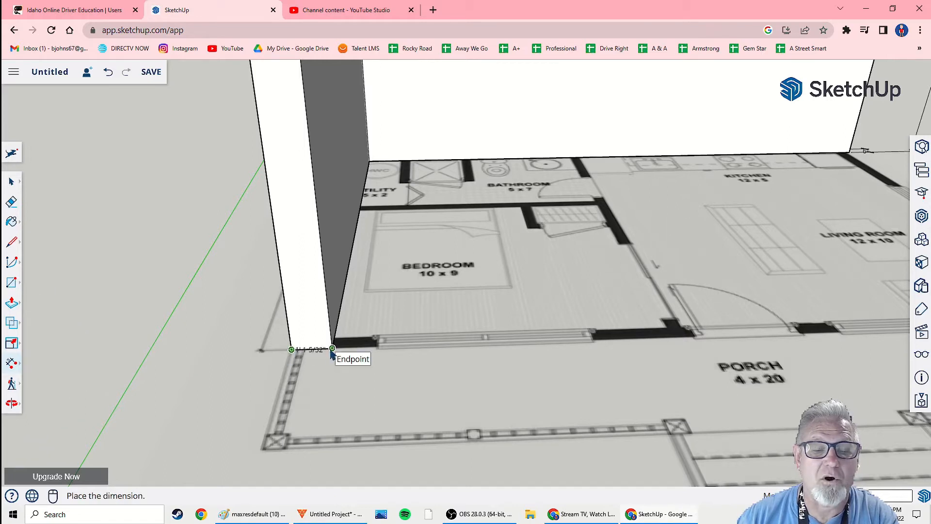
left_click(320, 317)
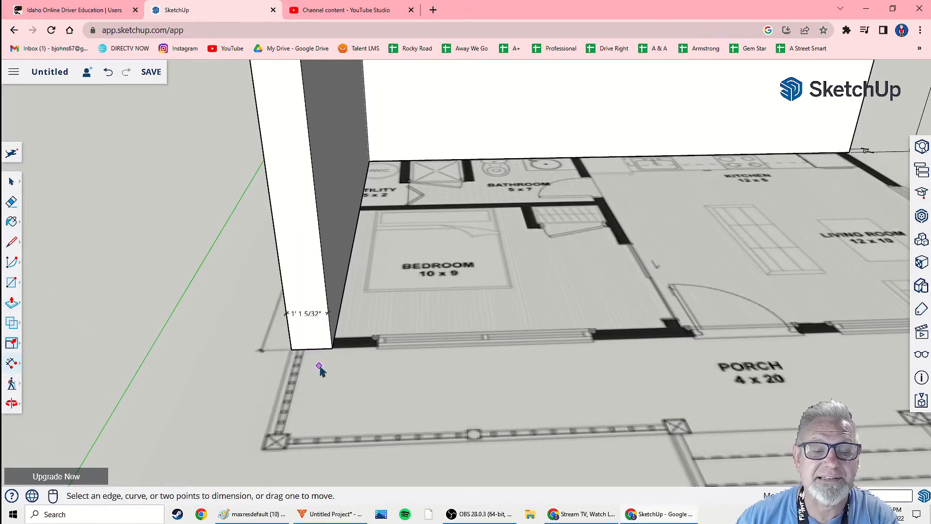
Examine the thickness dimension on the side wall's end face up close.
middle_click_drag(322, 370, 312, 338)
scroll(318, 347, "up", 4)
scroll(315, 336, "up", 1)
scroll(321, 314, "up", 3)
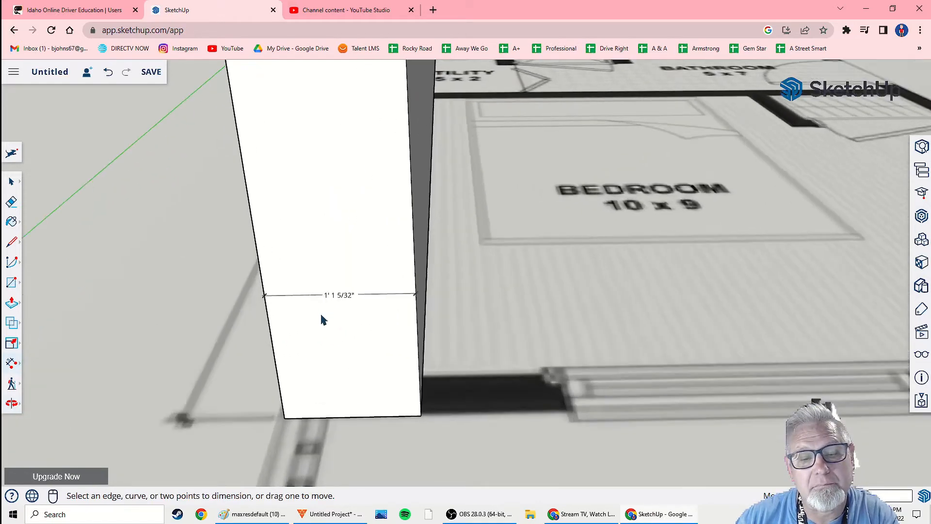
scroll(320, 315, "down", 2)
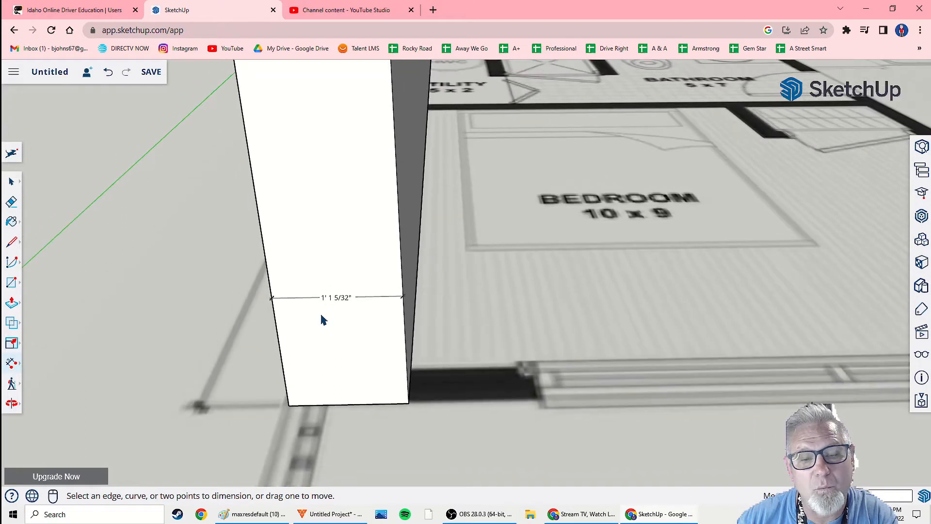
scroll(337, 316, "up", 3)
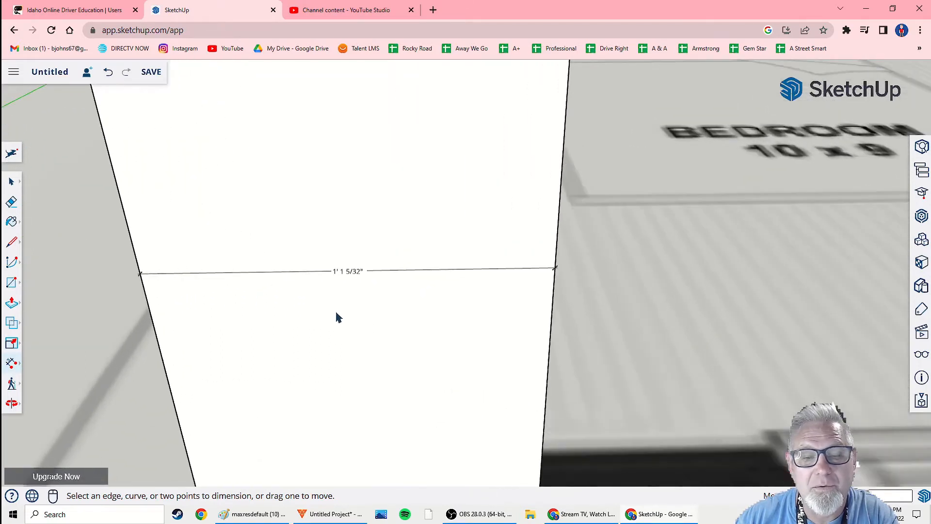
scroll(336, 316, "down", 1)
scroll(337, 314, "down", 5)
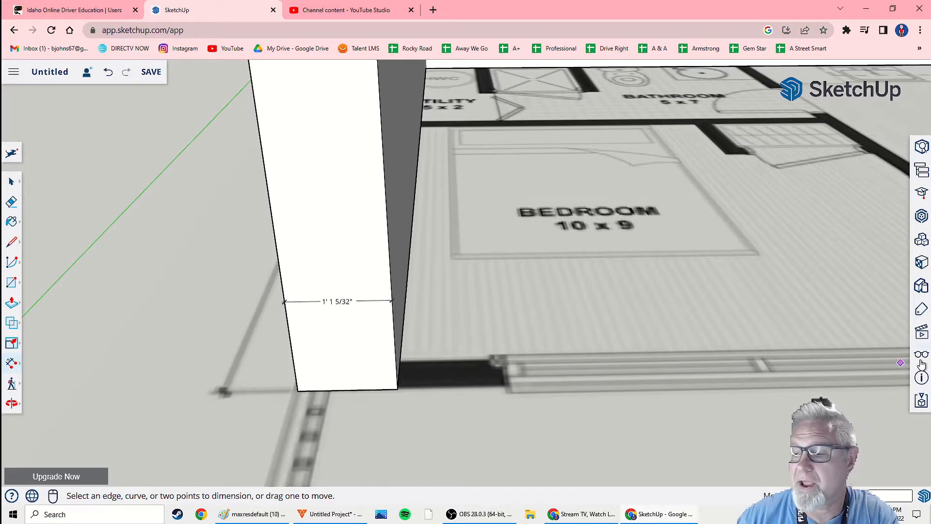
Compare the fractional, decimal inch and decimal feet length formats in the model's units, and set the format to decimal inches (0.0").
left_click(922, 378)
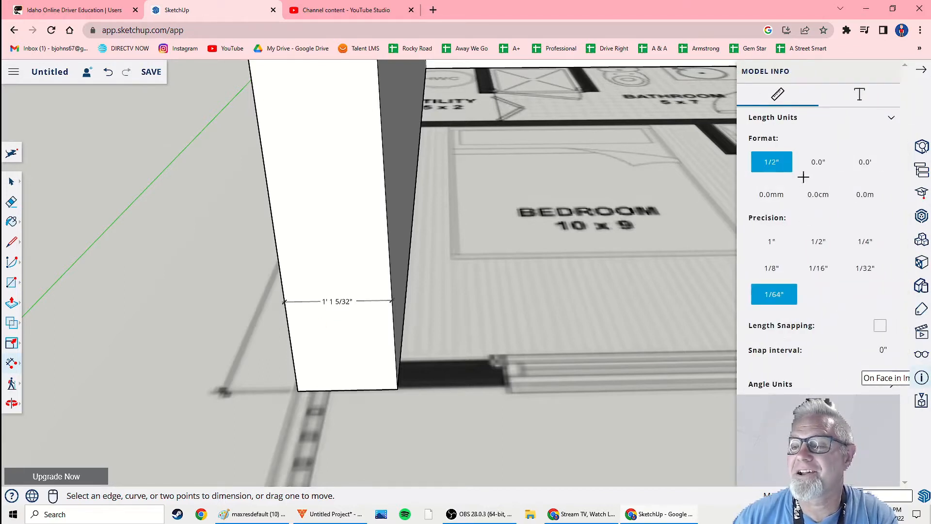
left_click(818, 165)
left_click(768, 167)
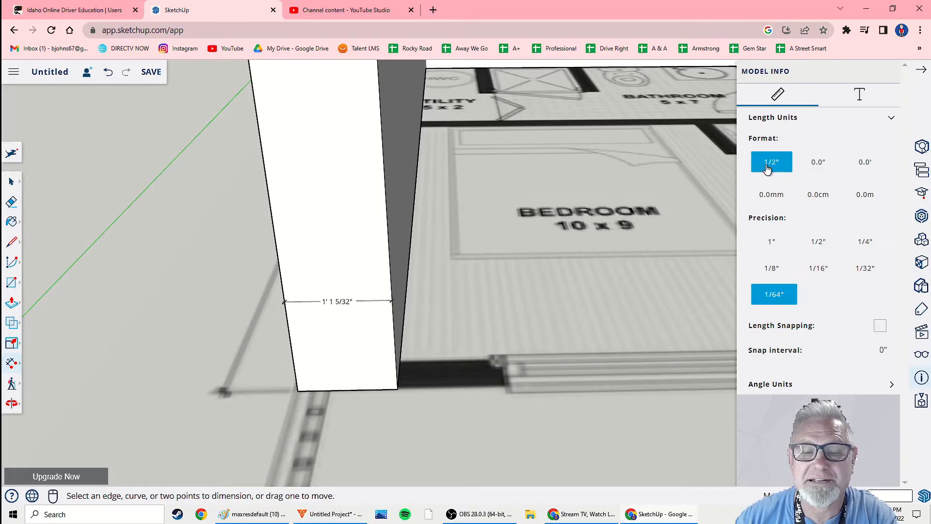
left_click(819, 165)
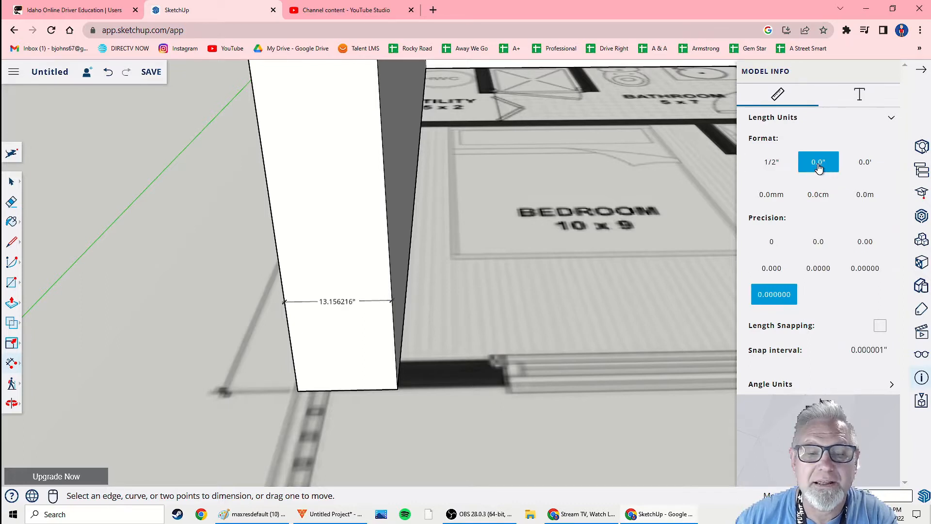
left_click(771, 165)
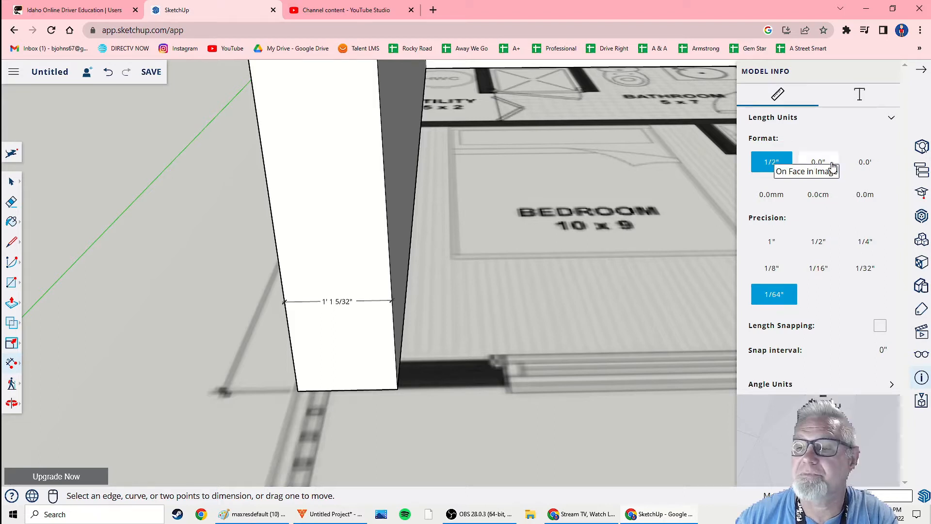
left_click(848, 165)
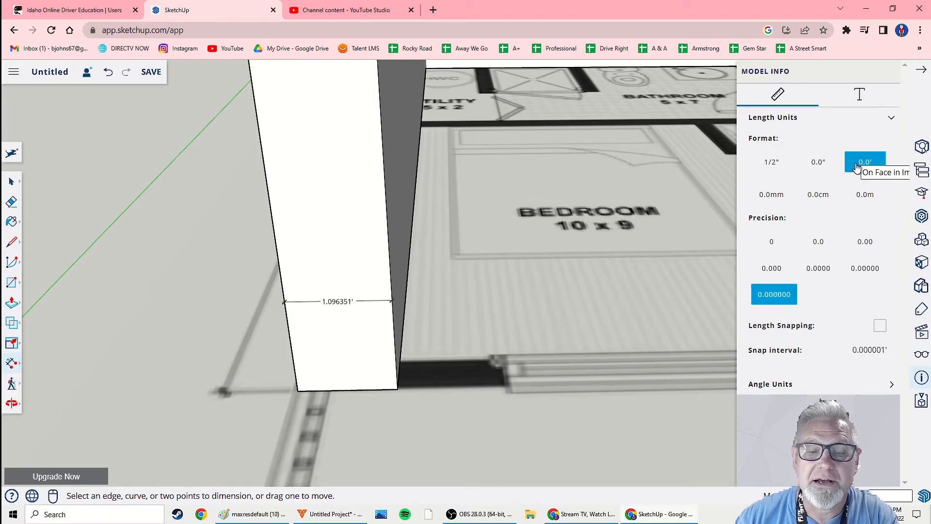
left_click(818, 164)
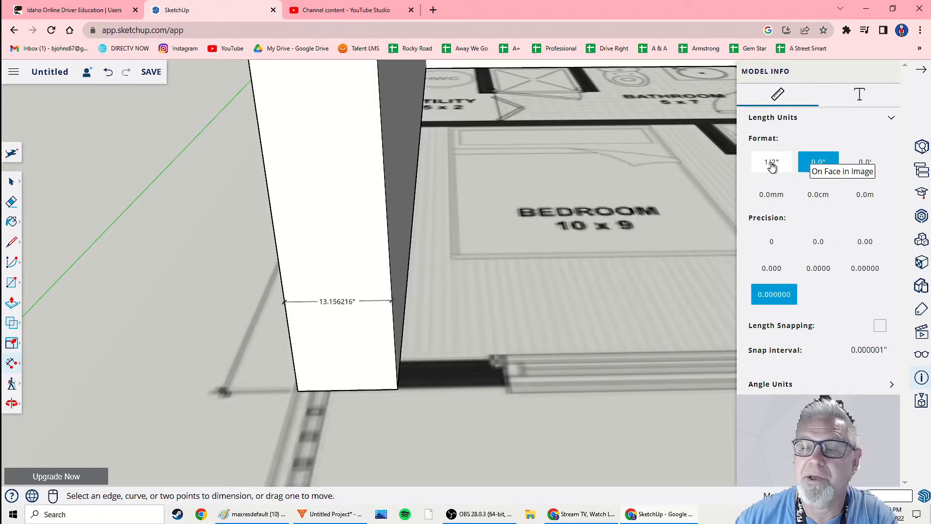
left_click(772, 164)
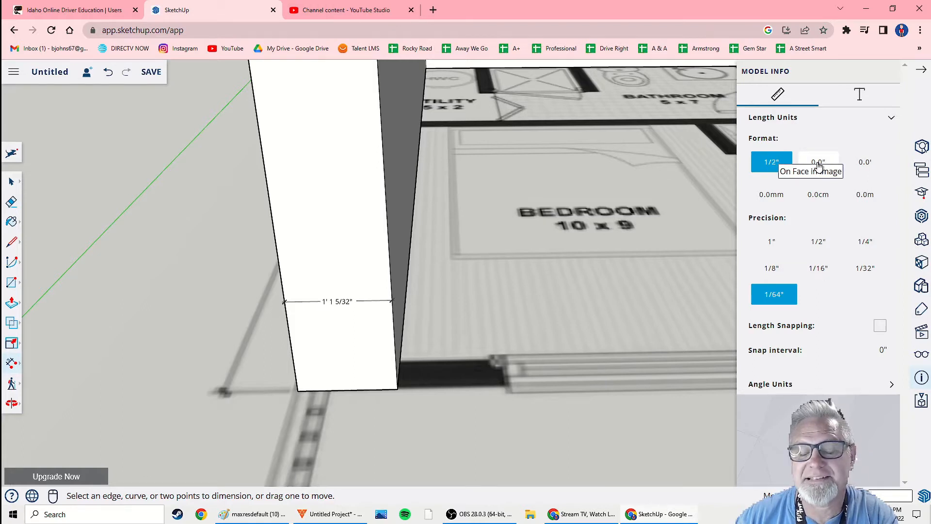
middle_click_drag(312, 329, 343, 312)
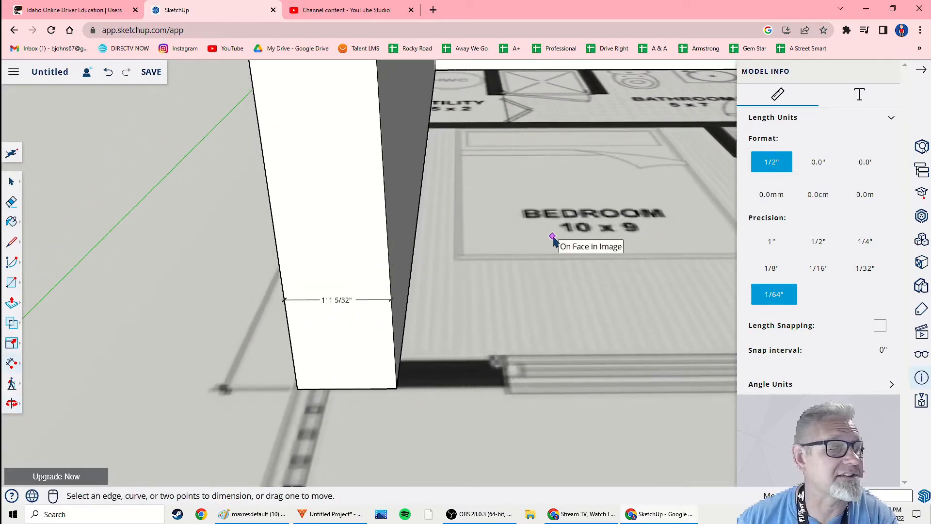
left_click(822, 164)
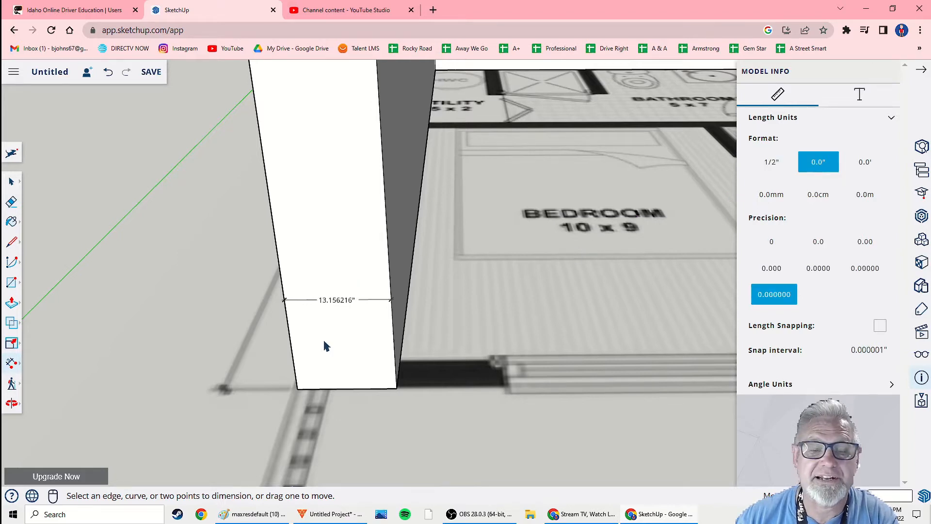
Push the side wall's interior face outward to thin the wall to about 6.07 inches.
middle_click_drag(324, 336, 346, 322)
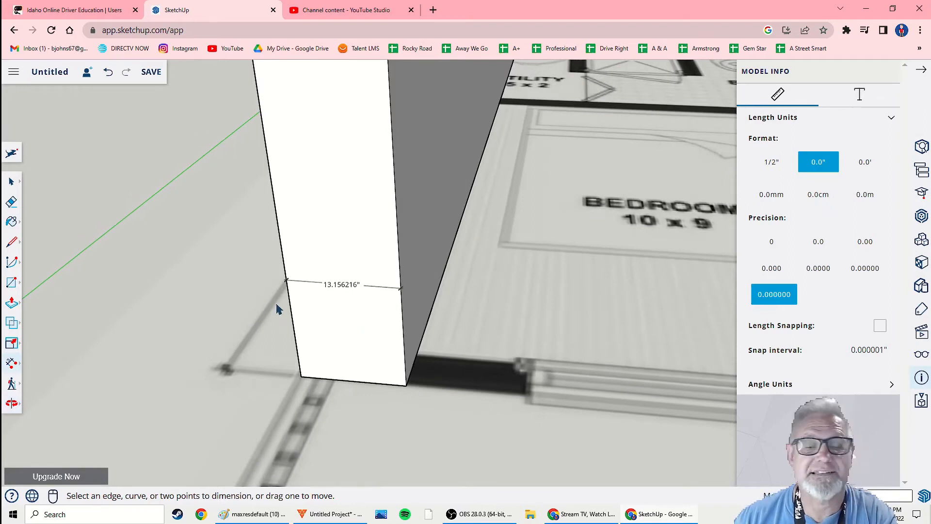
left_click(11, 303)
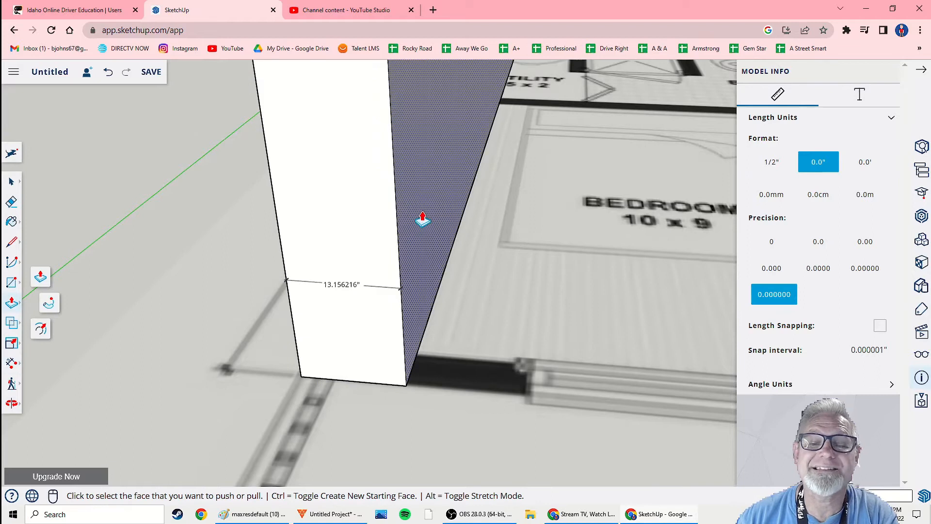
middle_click_drag(255, 308, 389, 281)
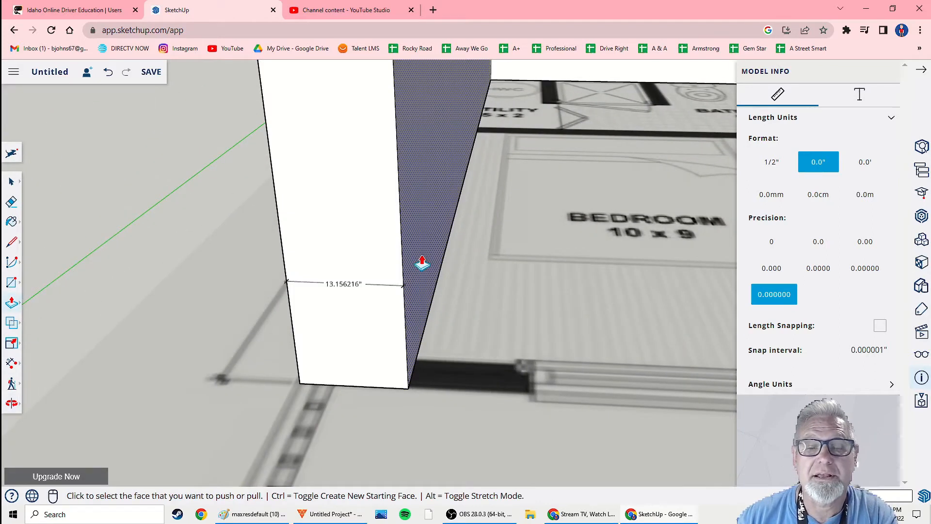
left_click(418, 263)
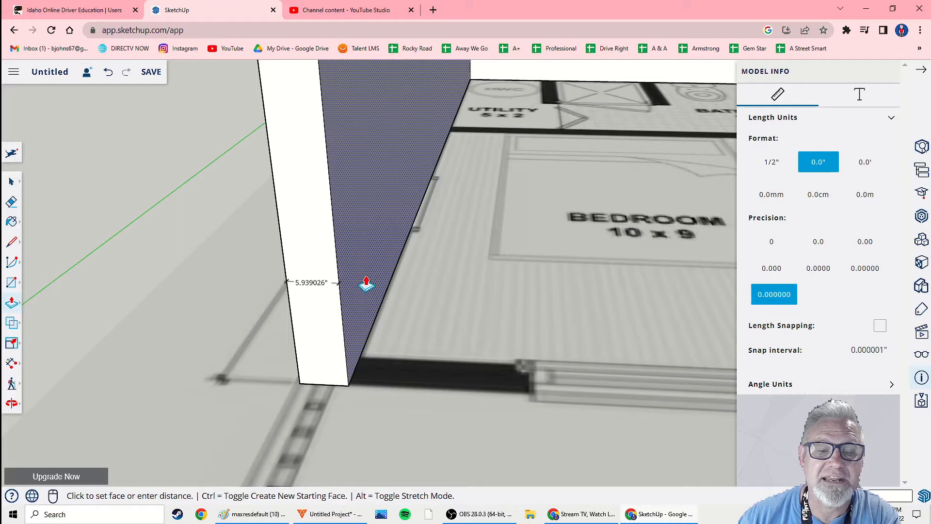
left_click(367, 283)
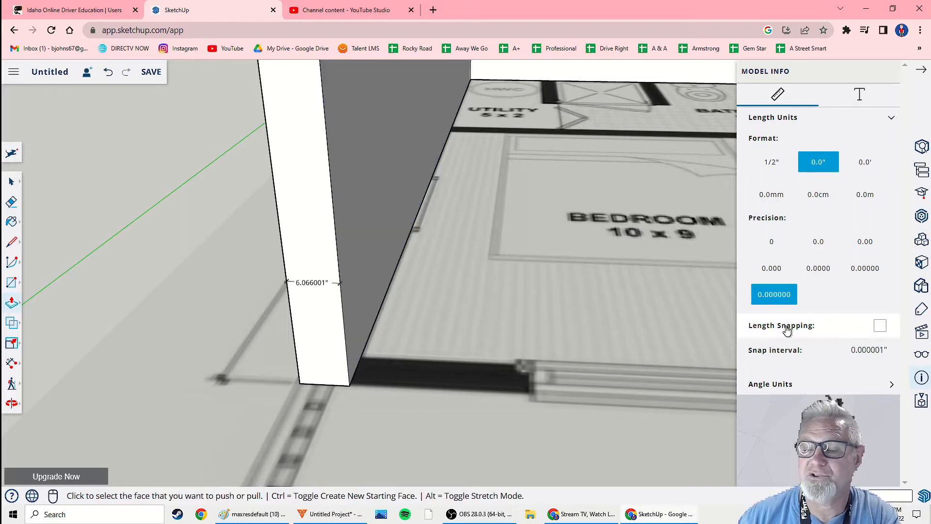
Enable length snapping and set the length precision to two decimal places (0.00).
left_click(880, 326)
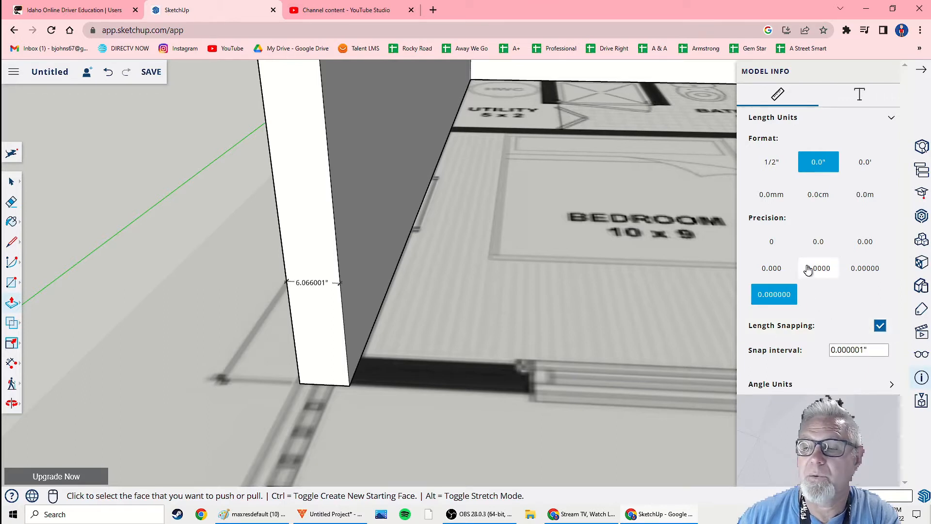
left_click(771, 244)
left_click(817, 243)
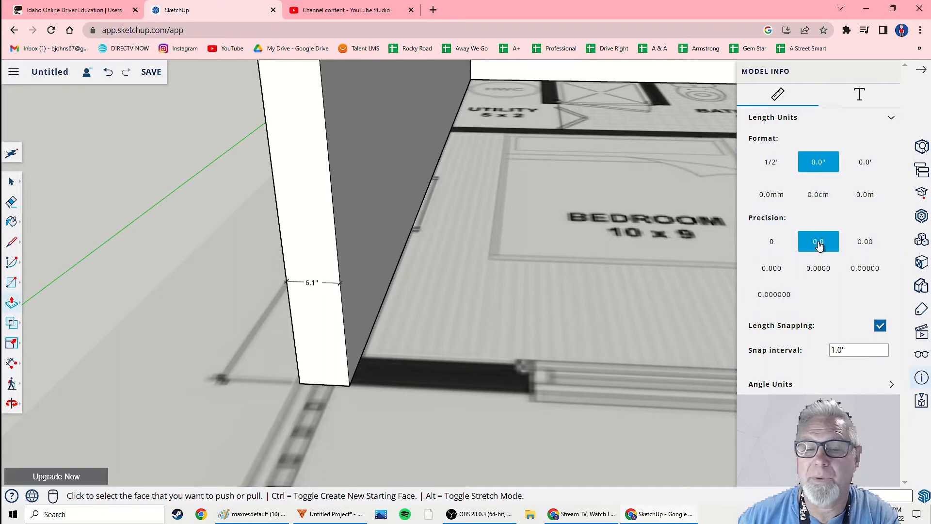
left_click(859, 245)
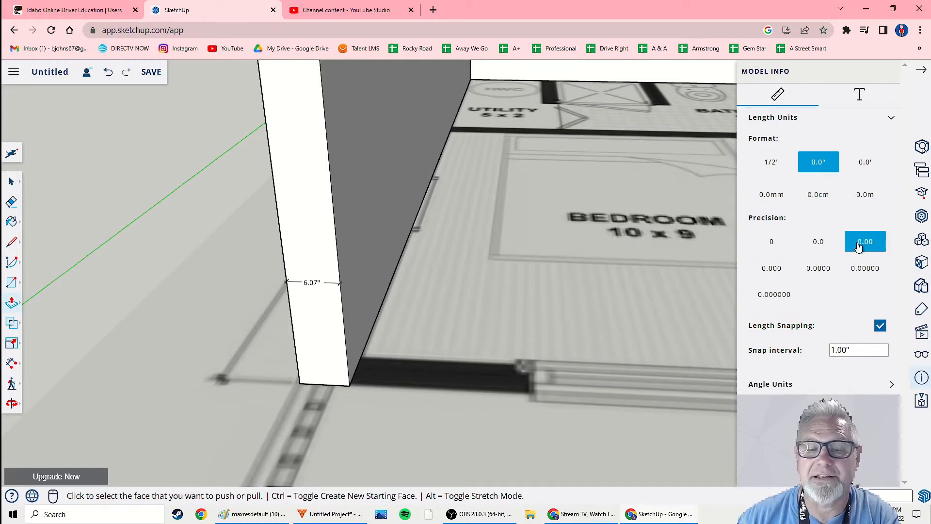
Compare the length precision options from one to six decimal places, finishing on 0.000000.
left_click(772, 269)
left_click(820, 269)
left_click(859, 269)
left_click(855, 246)
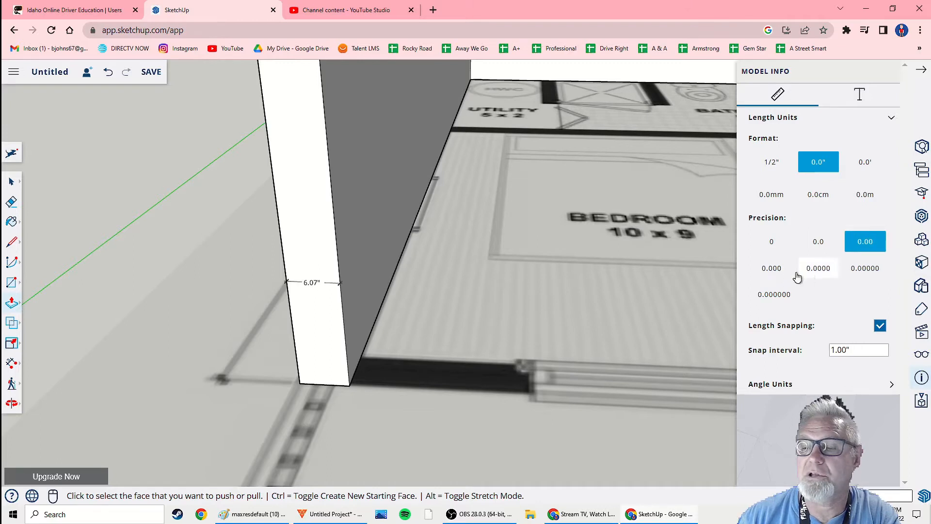
left_click(775, 272)
left_click(776, 293)
left_click(817, 271)
left_click(853, 271)
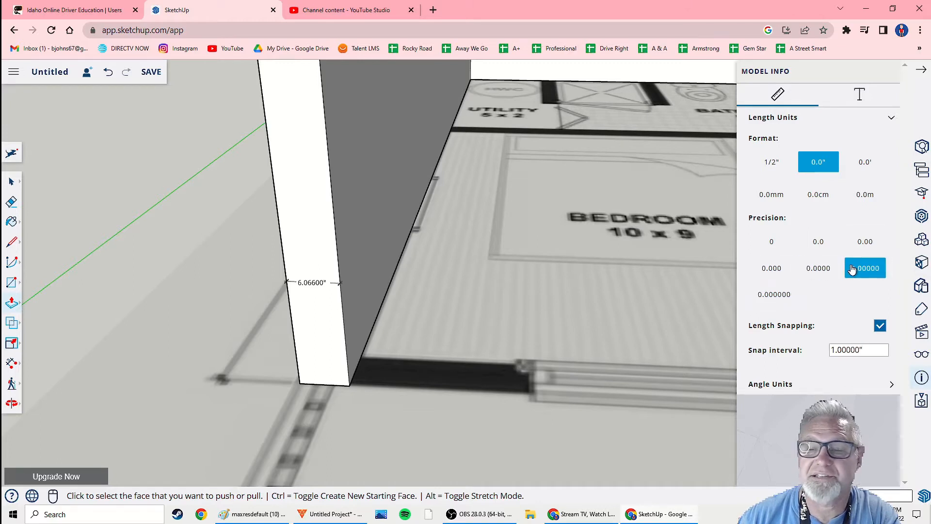
left_click(864, 243)
left_click(817, 244)
left_click(858, 270)
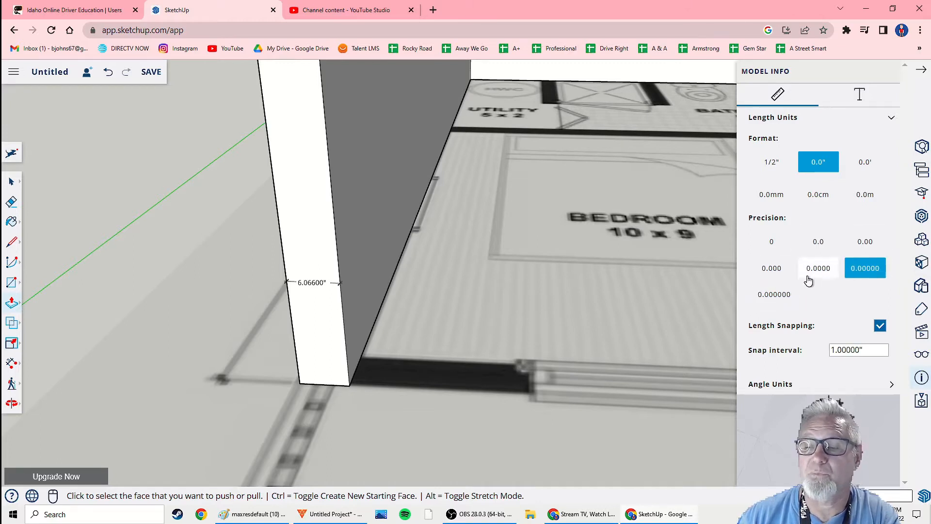
left_click(777, 300)
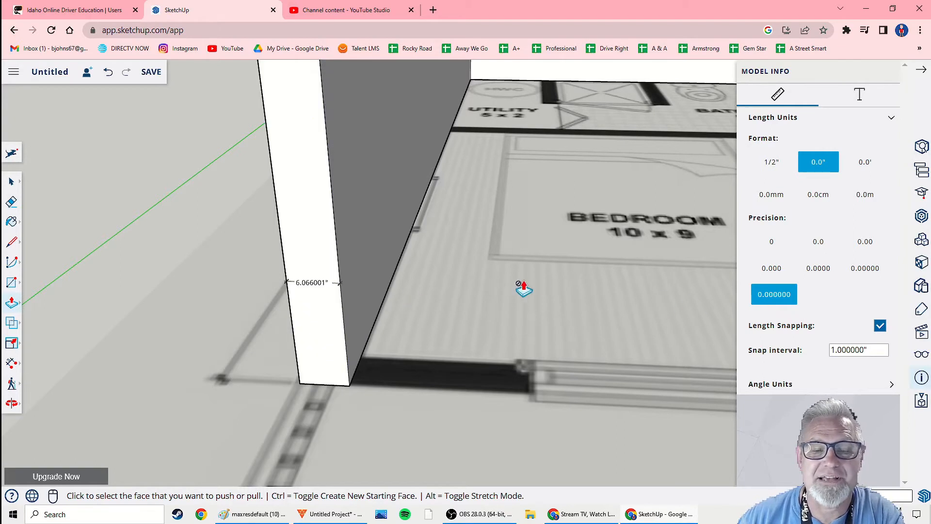
Try pushing the side wall's interior face with the length precision at 0.0, and again with it at 0.00000.
left_click(818, 242)
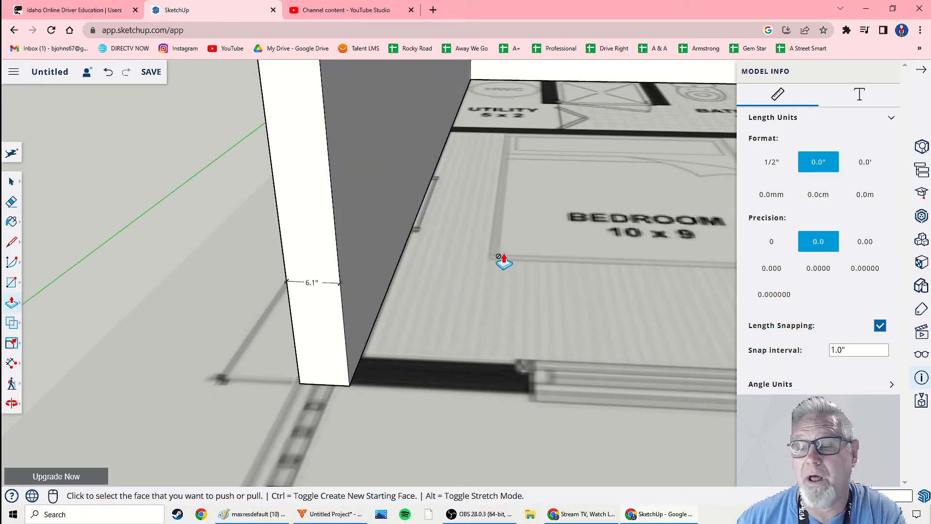
left_click(368, 262)
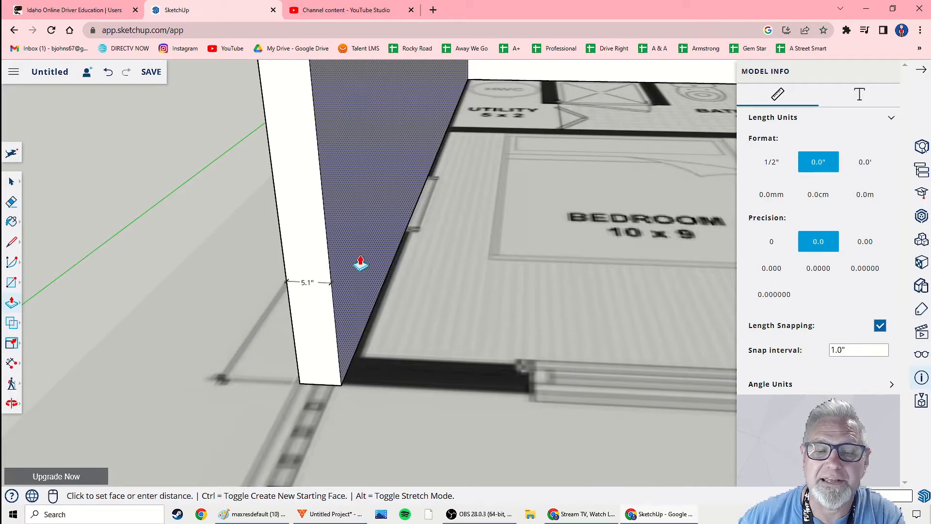
key("Escape")
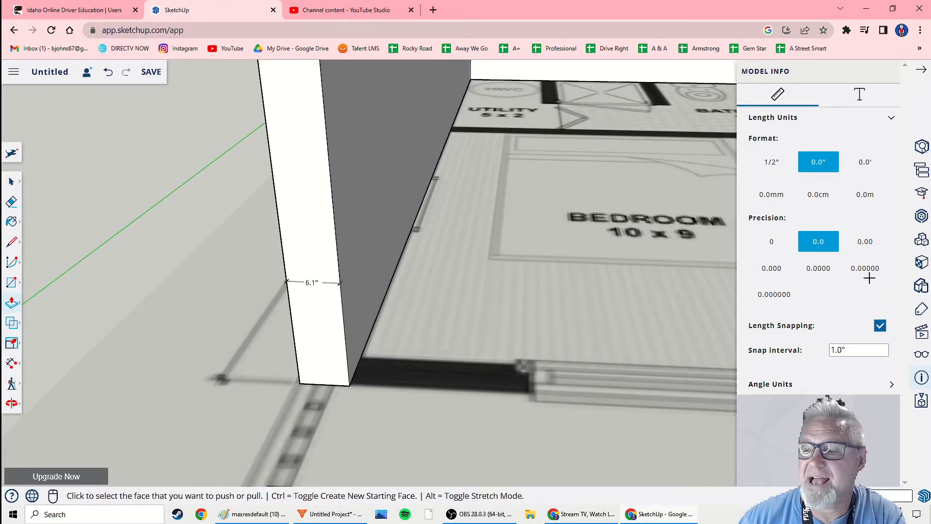
left_click(868, 274)
left_click(367, 262)
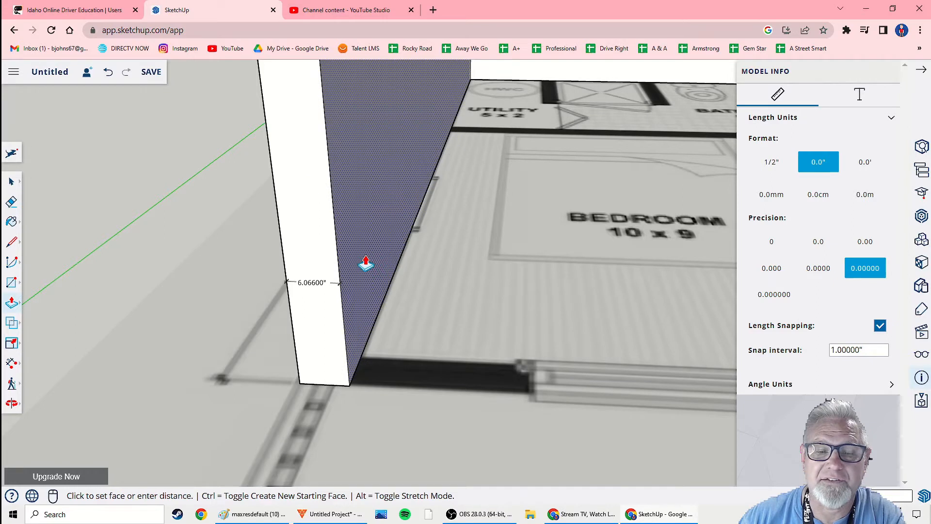
left_click(366, 265)
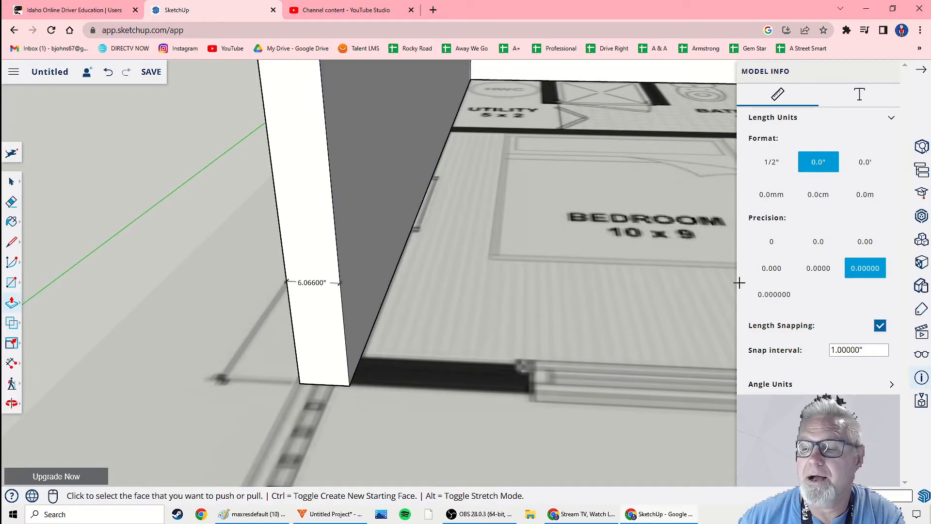
Set the snap interval to 1/16" and push the side wall's interior face until the wall is about 6.00 inches thick.
left_click(871, 351)
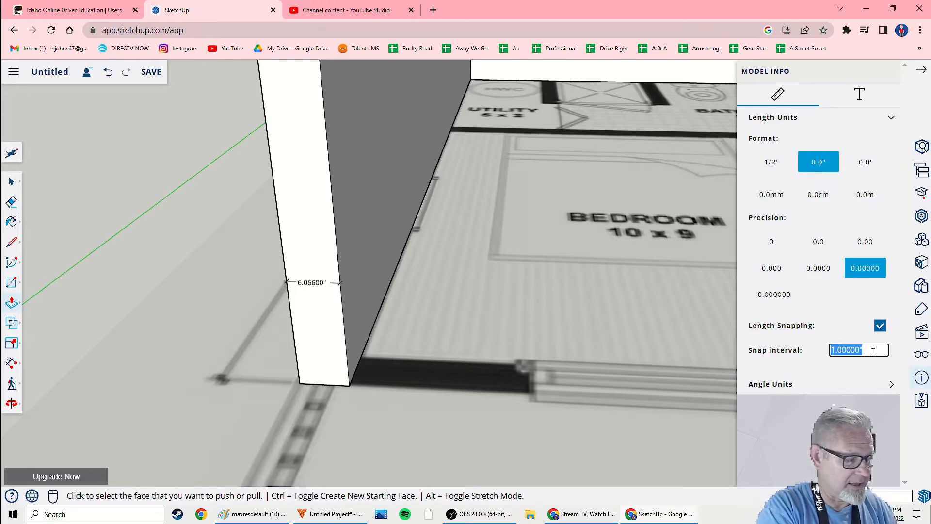
type("1/16")
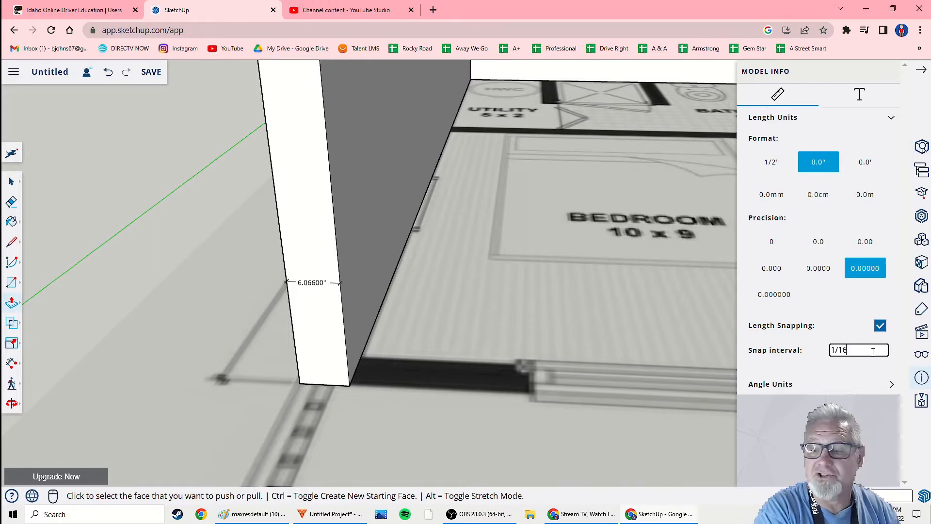
type("\"")
key("Return")
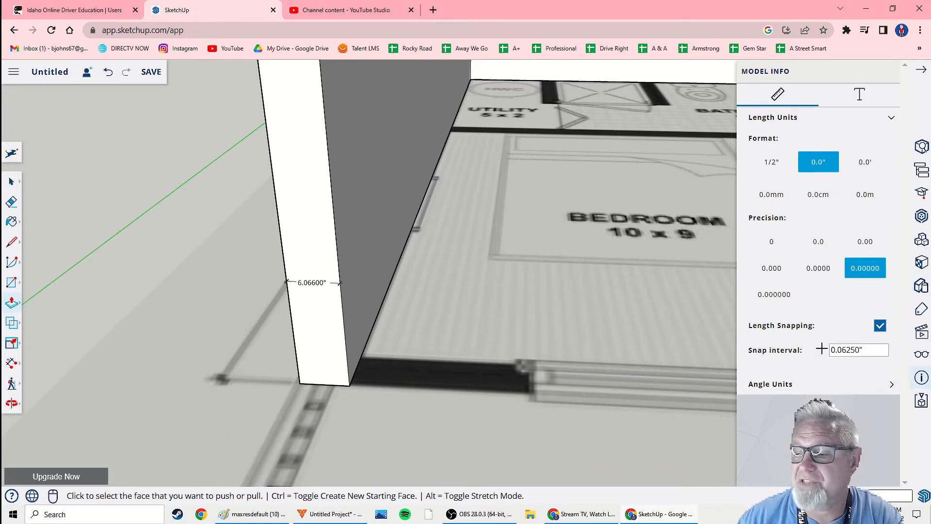
left_click(365, 270)
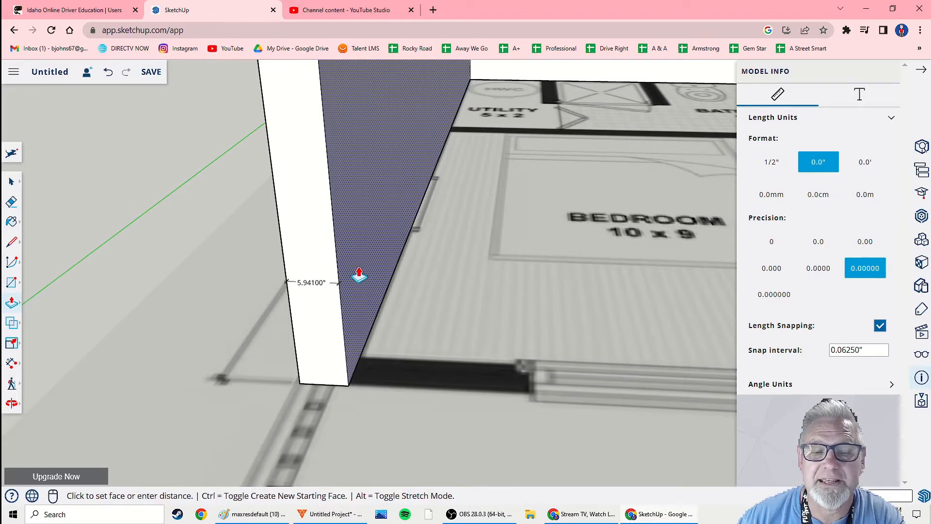
left_click(359, 276)
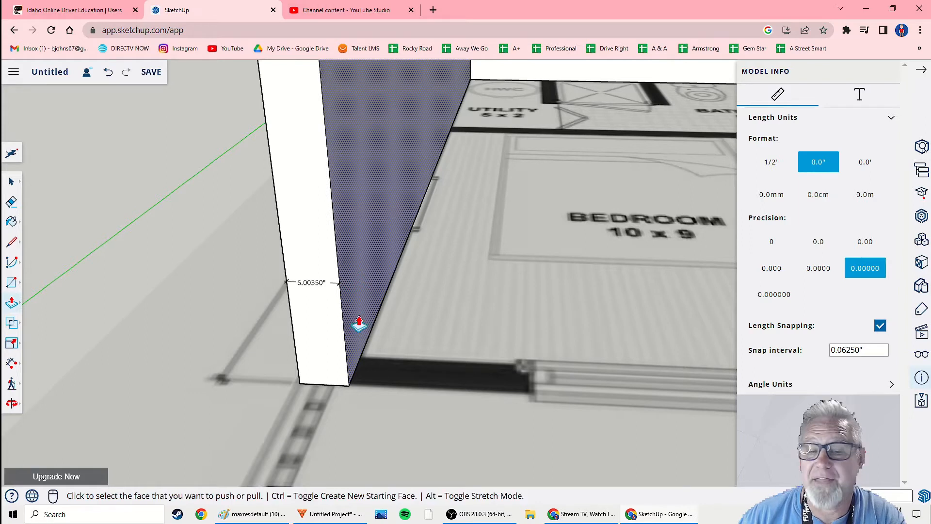
Compare length precisions of one, two and three decimal places, and set the precision to 0.00.
left_click(819, 245)
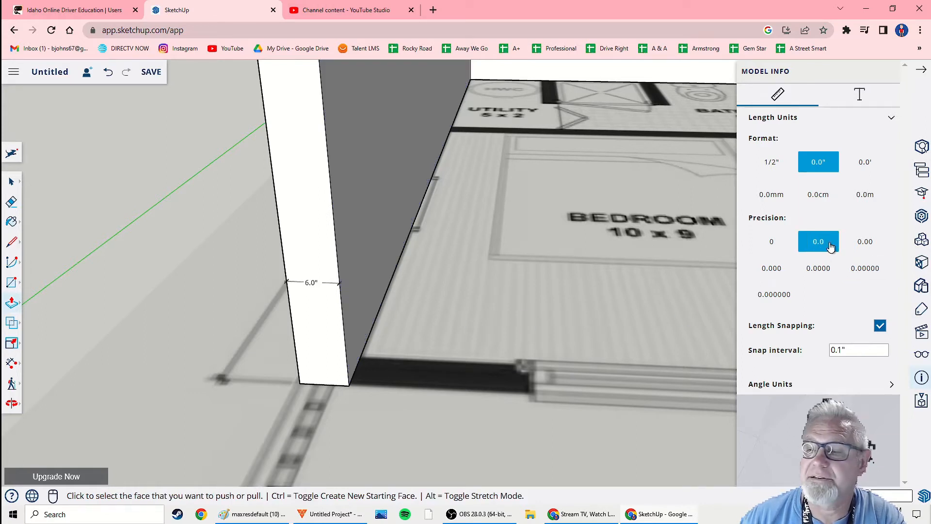
left_click(867, 244)
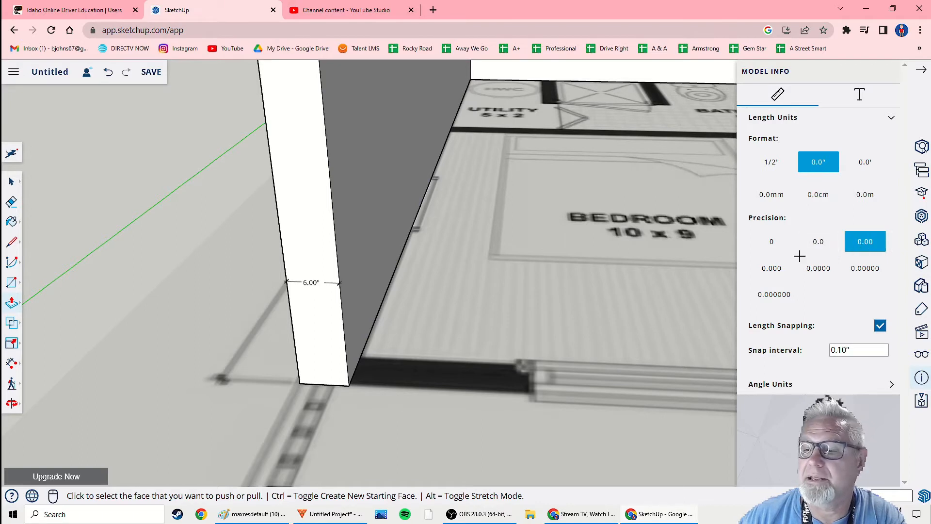
left_click(772, 271)
left_click(866, 243)
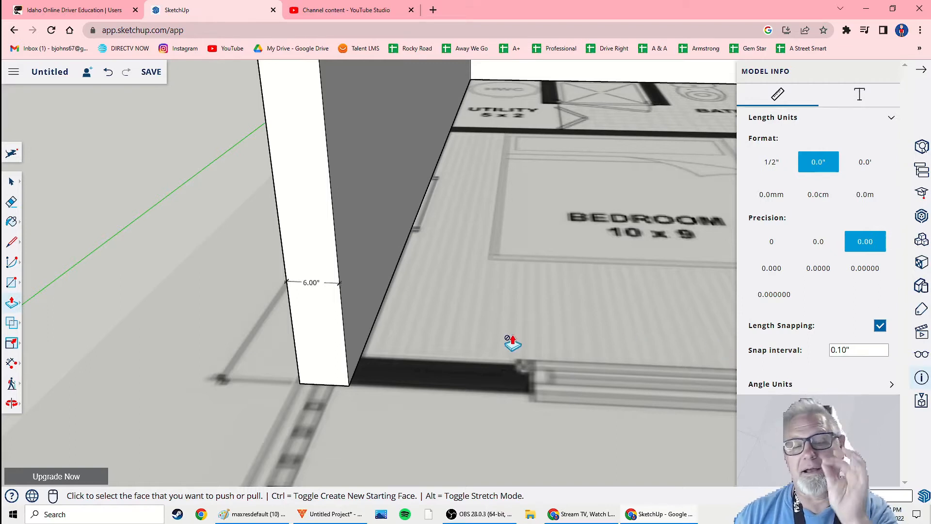
Examine the back and side walls against the ground floor plan from several angles and distances.
scroll(447, 343, "down", 5)
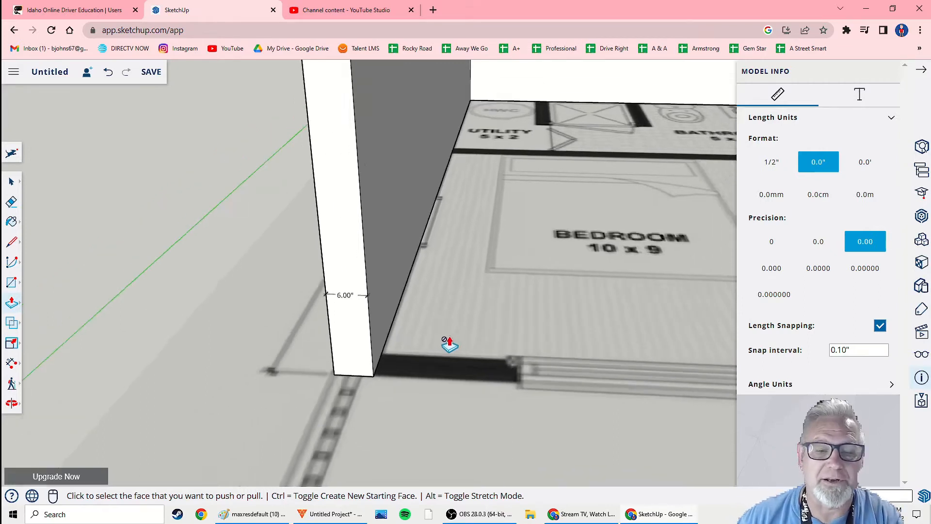
scroll(430, 362, "down", 1)
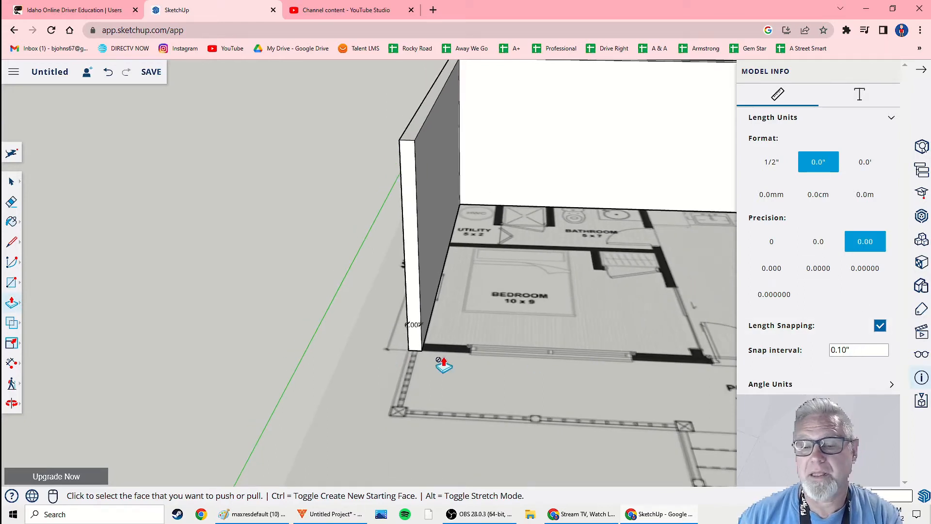
middle_click_drag(436, 364, 461, 357)
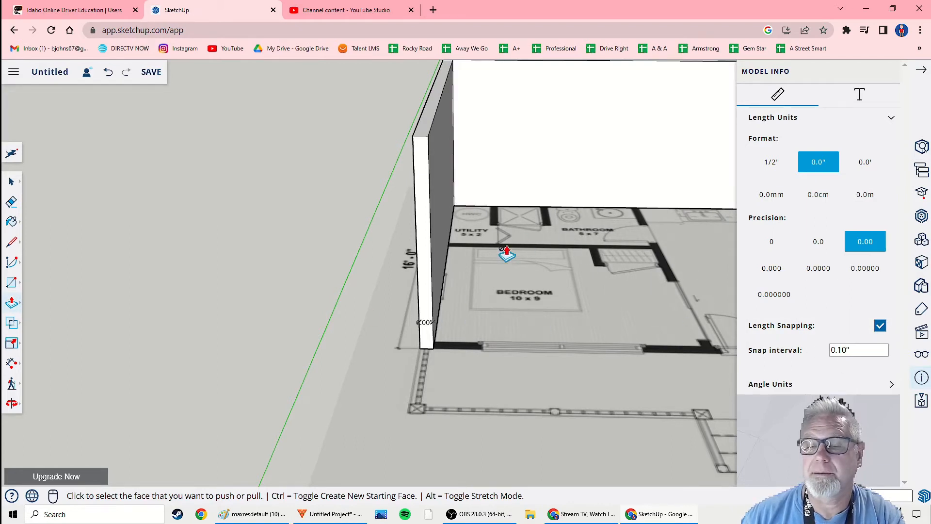
scroll(492, 279, "up", 4)
scroll(490, 279, "down", 4)
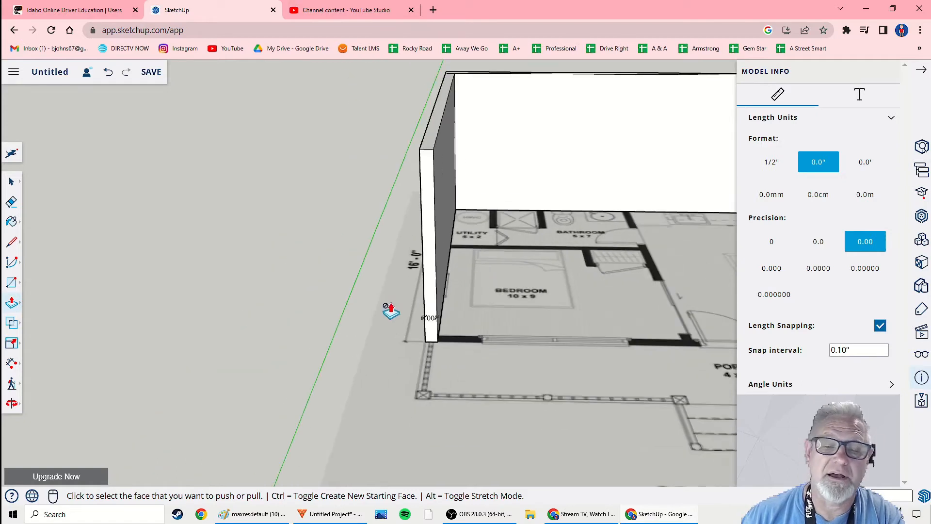
middle_click_drag(391, 310, 485, 310)
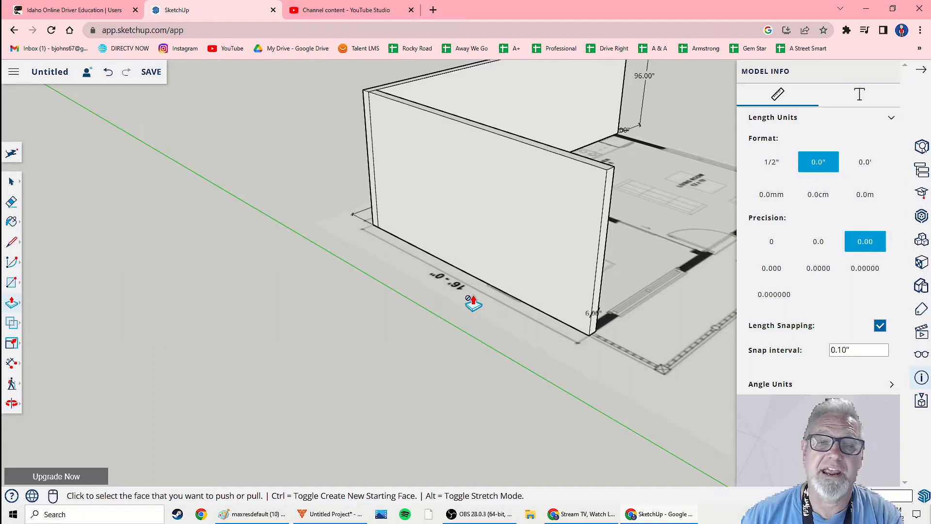
middle_click_drag(466, 305, 483, 322)
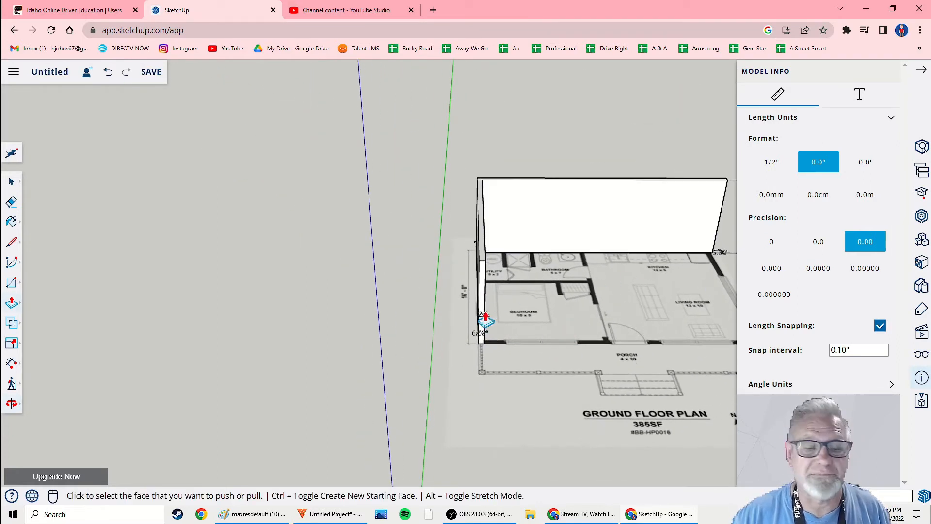
left_click(12, 402)
left_click(58, 382)
left_click_drag(435, 354, 323, 326)
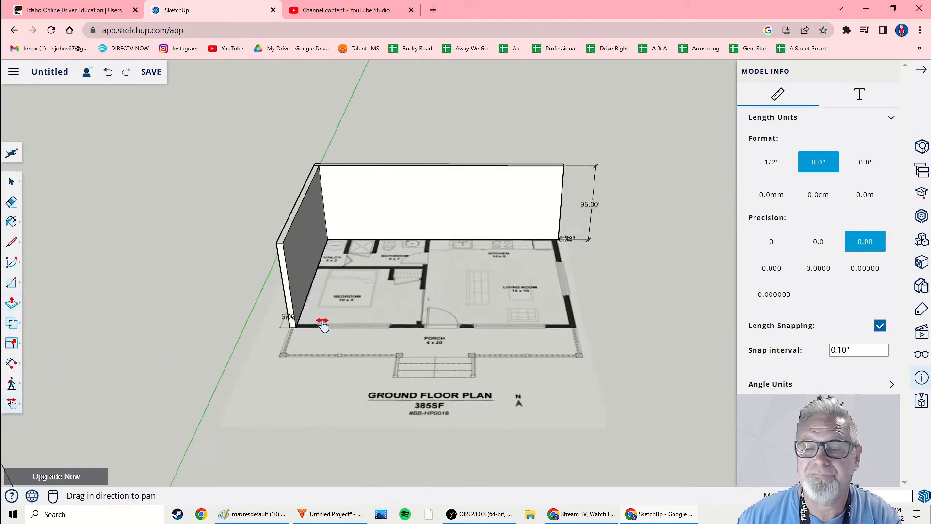
scroll(323, 326, "up", 5)
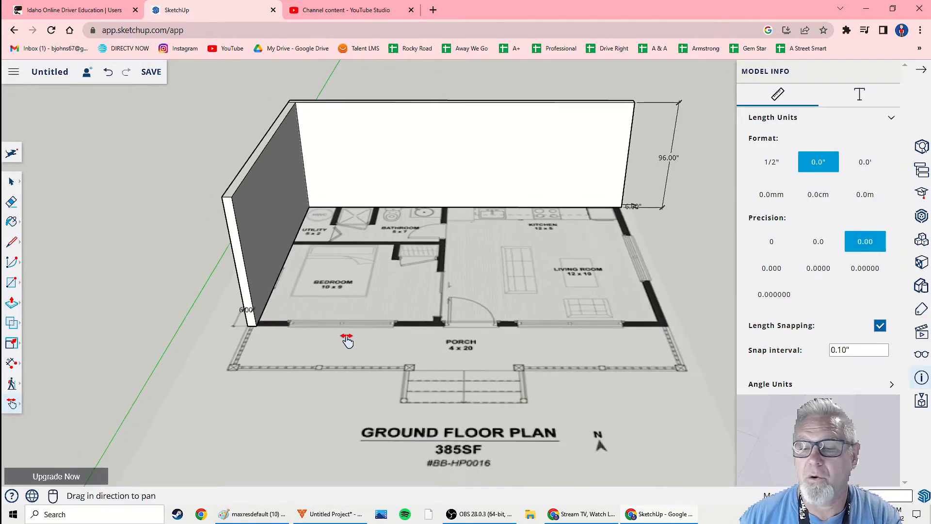
middle_click_drag(347, 341, 410, 376)
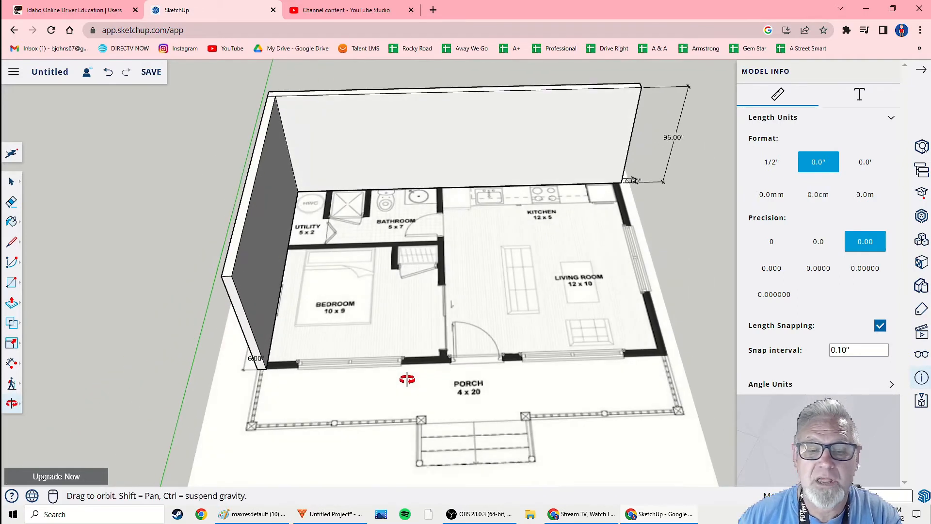
middle_click_drag(472, 356, 390, 393)
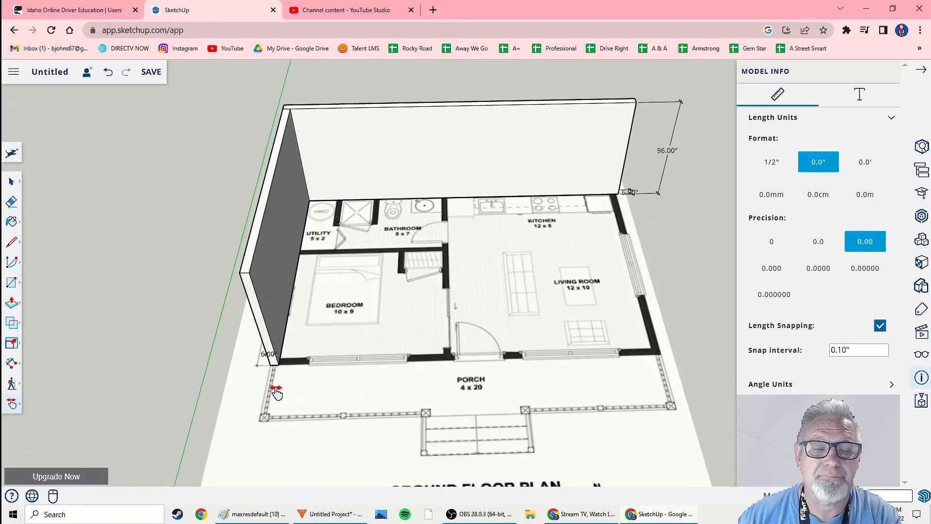
middle_click_drag(277, 393, 293, 380)
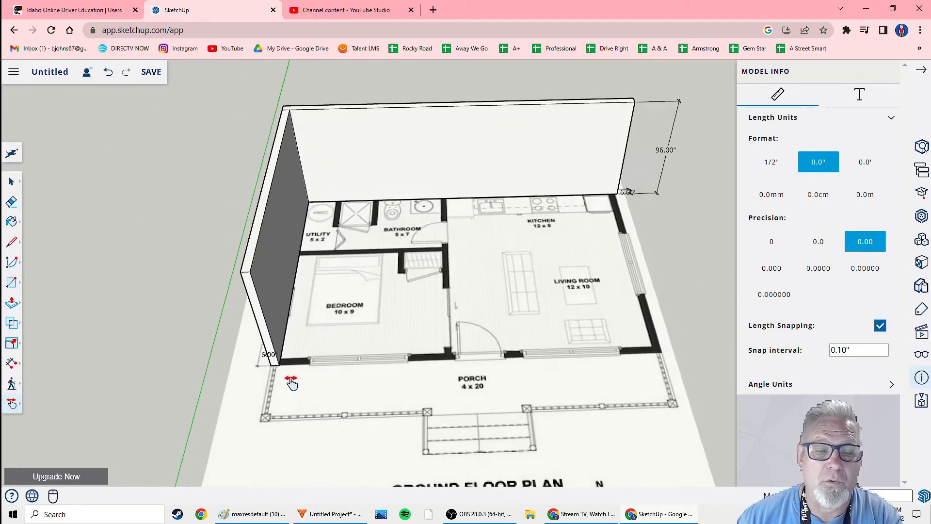
Try to draw a rectangle on the floor plan from the side wall's inner front corner, and undo it.
scroll(287, 378, "up", 7)
scroll(277, 377, "up", 2)
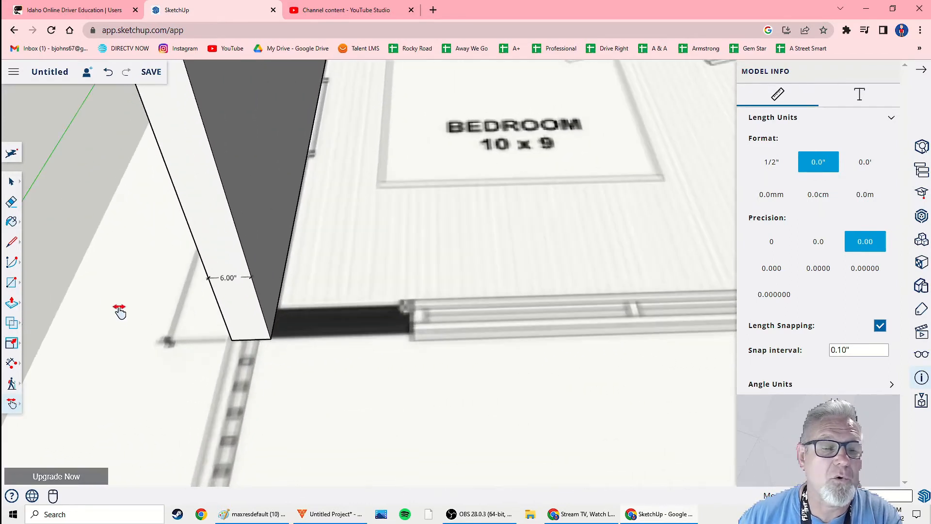
left_click(11, 282)
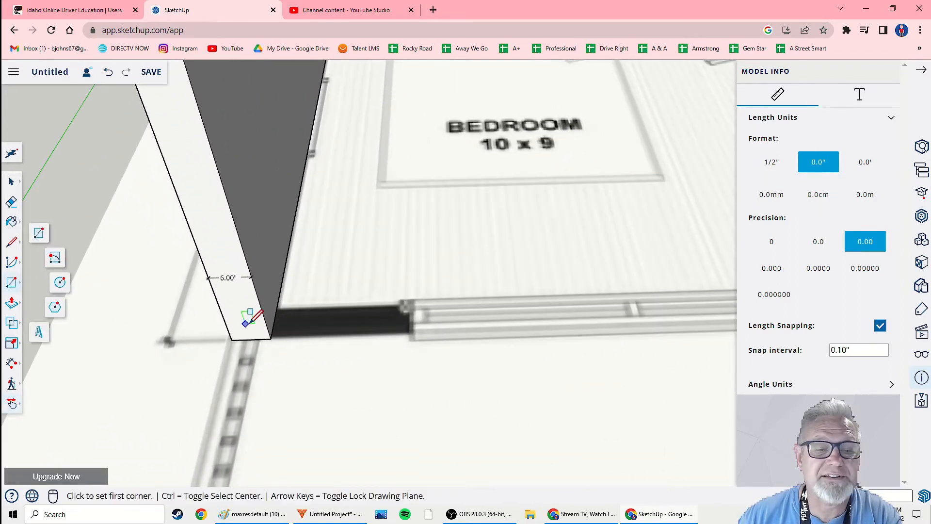
left_click(272, 338)
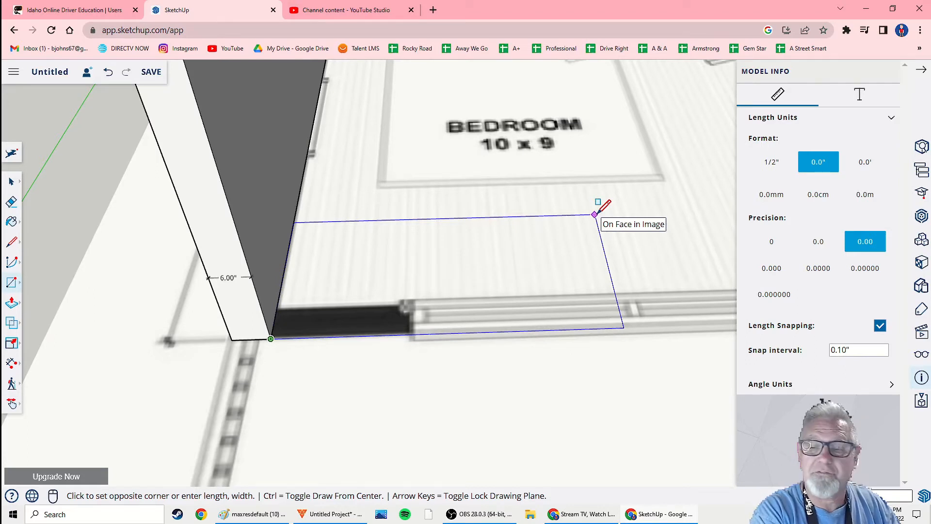
left_click(596, 214)
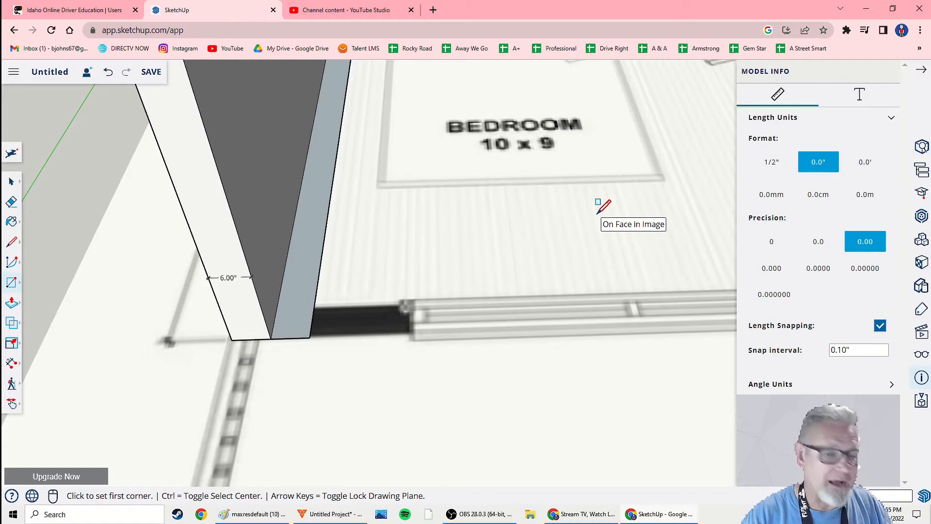
key("ctrl+z")
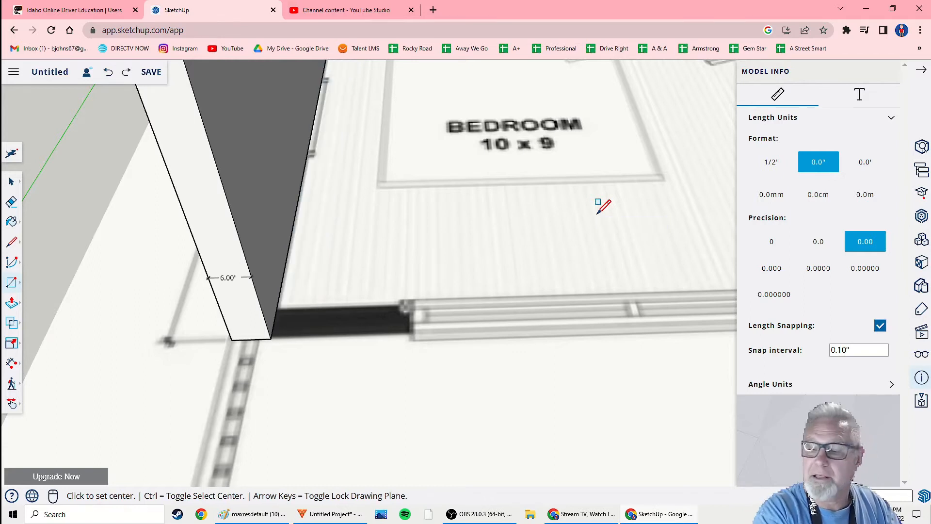
left_click(270, 338)
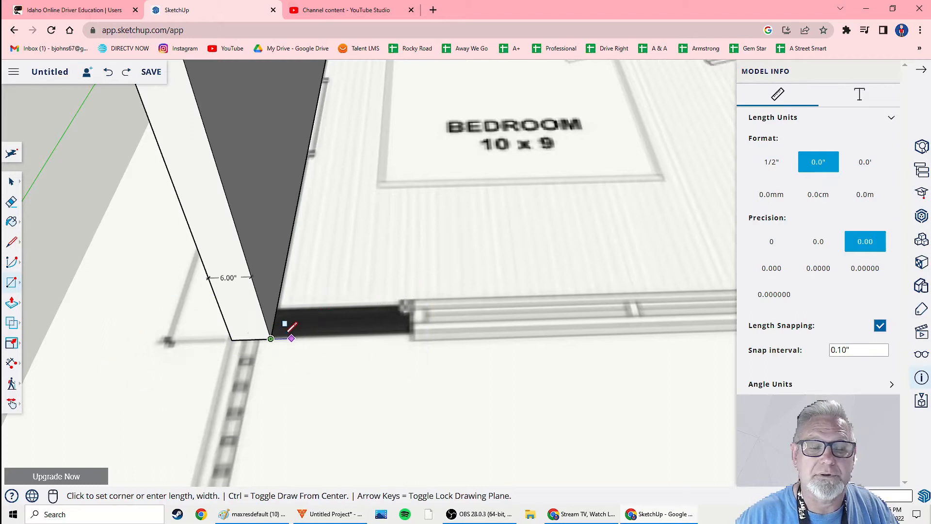
left_click(12, 184)
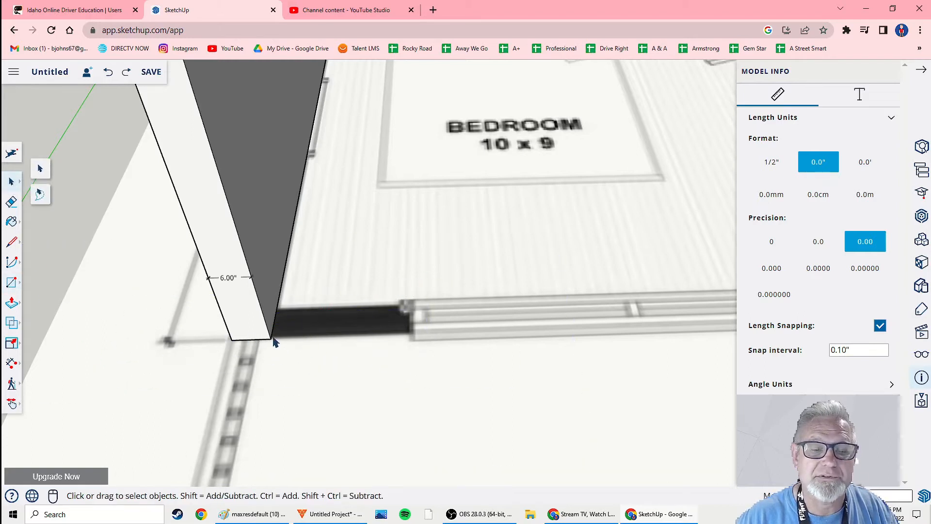
Try a front wall rectangle on the floor plan starting at the side wall's inner front corner and running along the porch side.
left_click(12, 284)
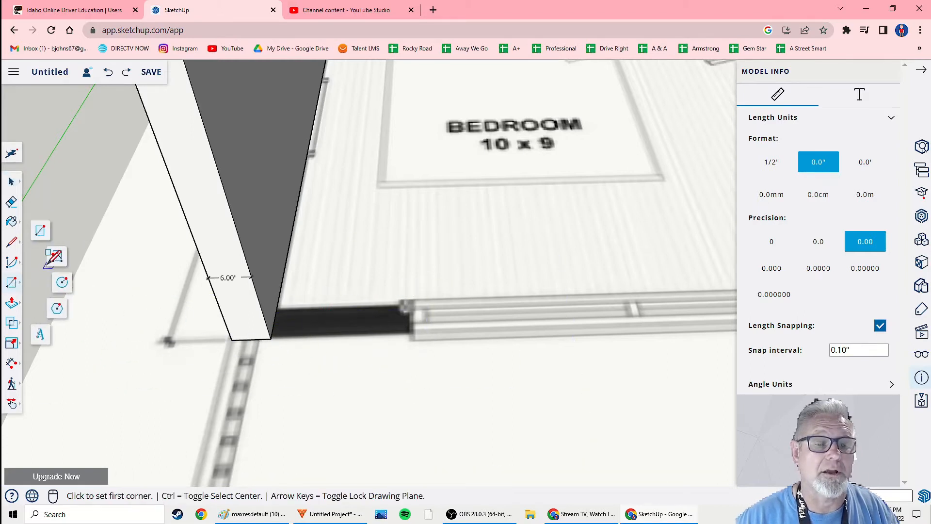
left_click(41, 235)
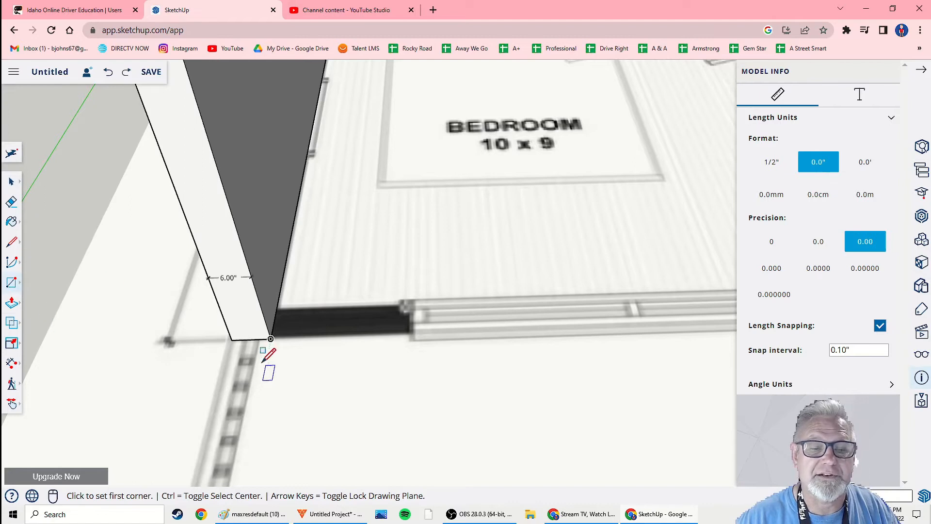
left_click(271, 338)
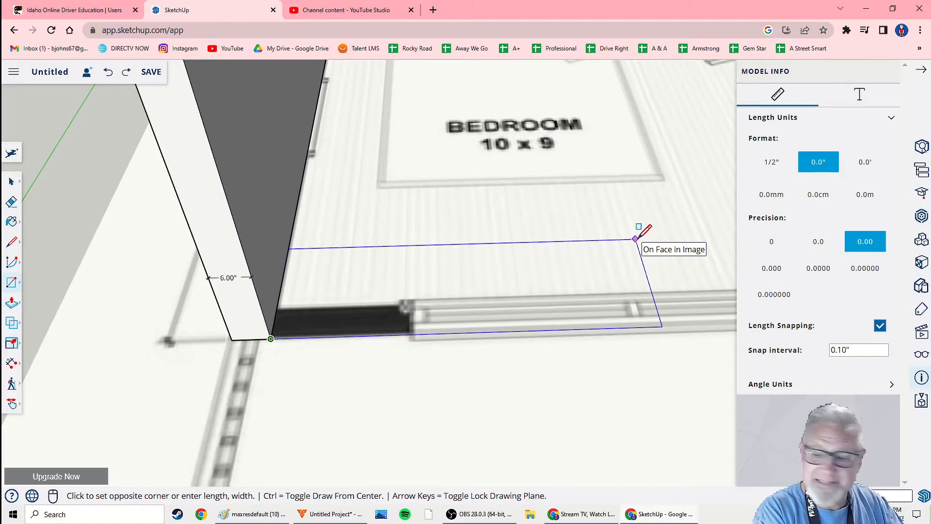
left_click(635, 239)
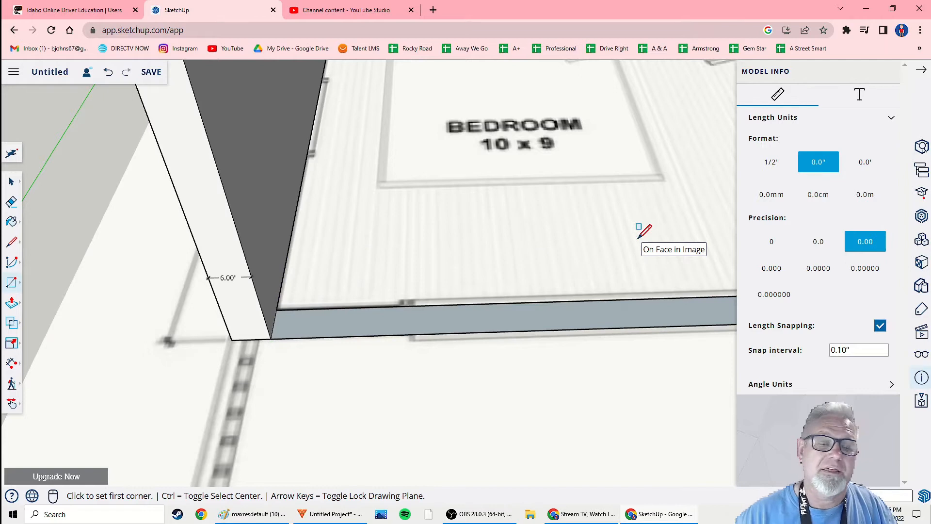
scroll(626, 252, "down", 5)
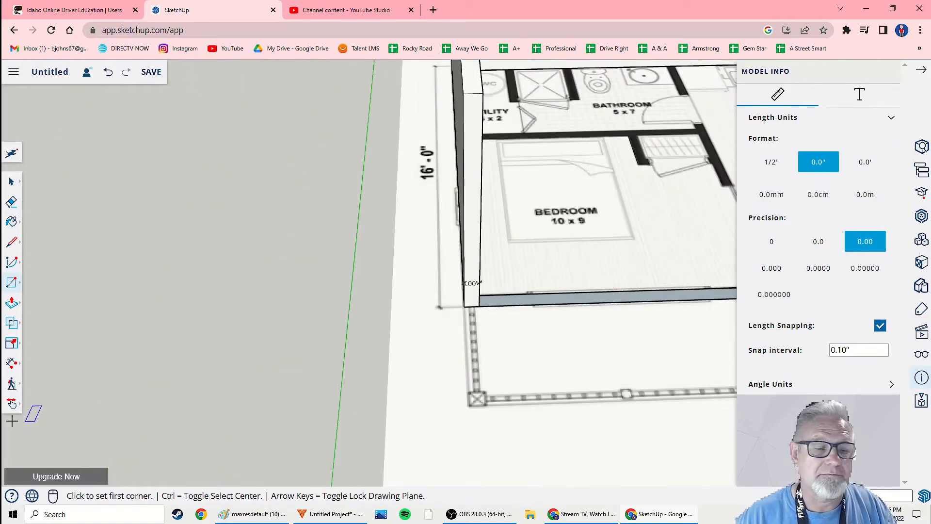
left_click(12, 403)
left_click_drag(303, 387, 488, 322)
left_click_drag(258, 348, 307, 347)
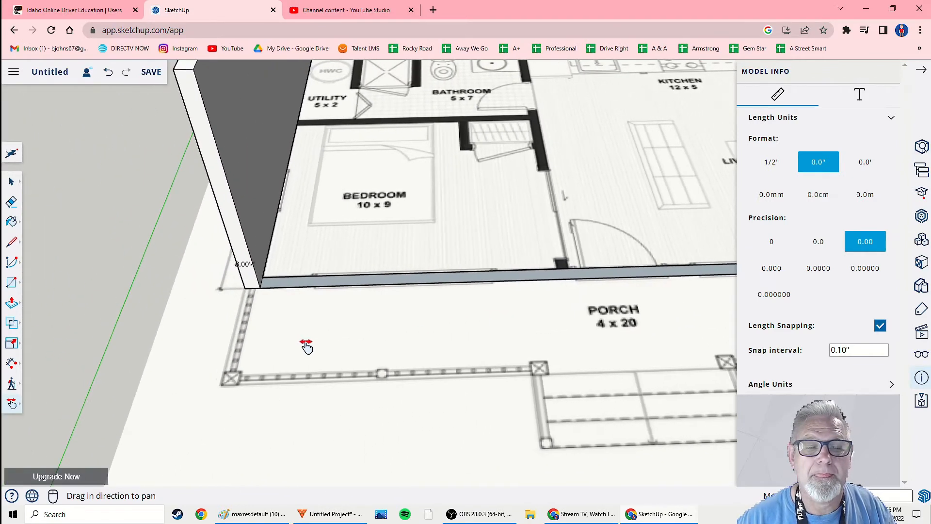
middle_click_drag(235, 356, 317, 354)
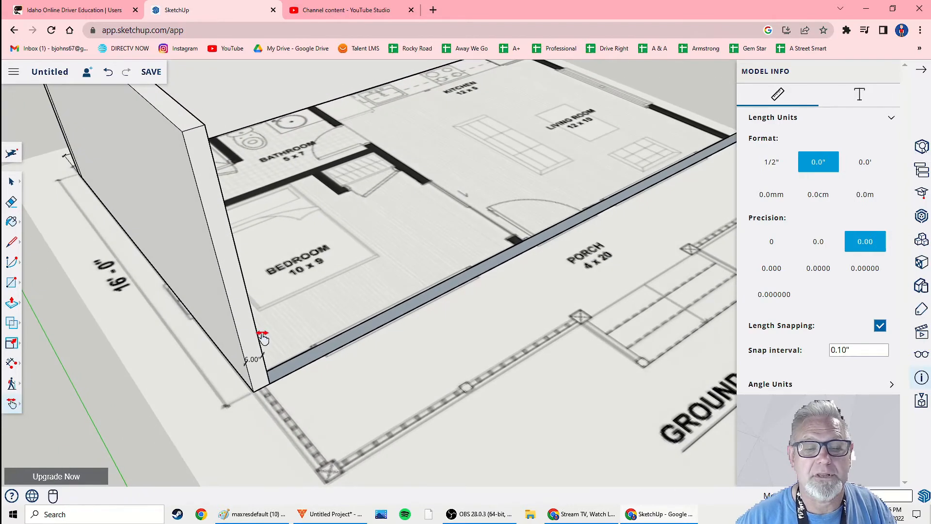
mouse_move(153, 343)
middle_mouse_down()
mouse_move(214, 312)
mouse_move(135, 347)
middle_mouse_up()
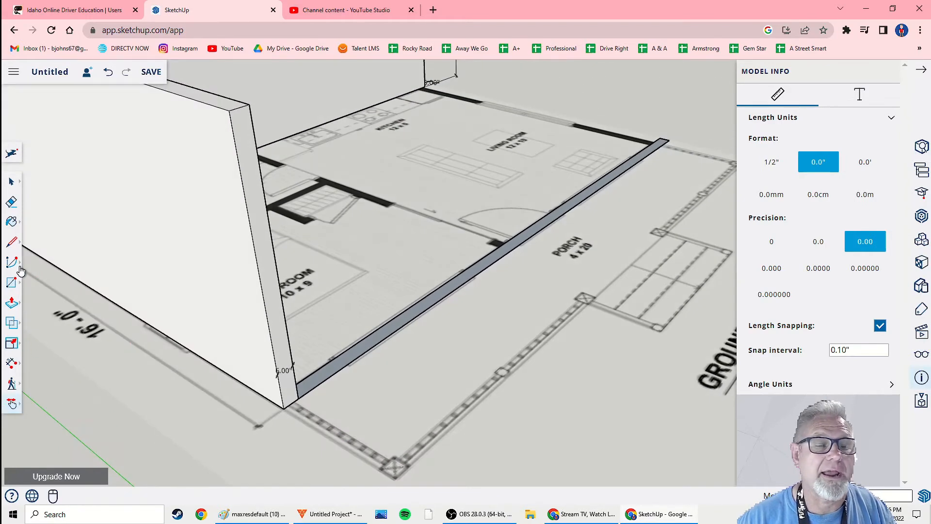
Try pushing the side wall's front end face back behind the front strip, and undo both the push and the strip.
left_click(12, 306)
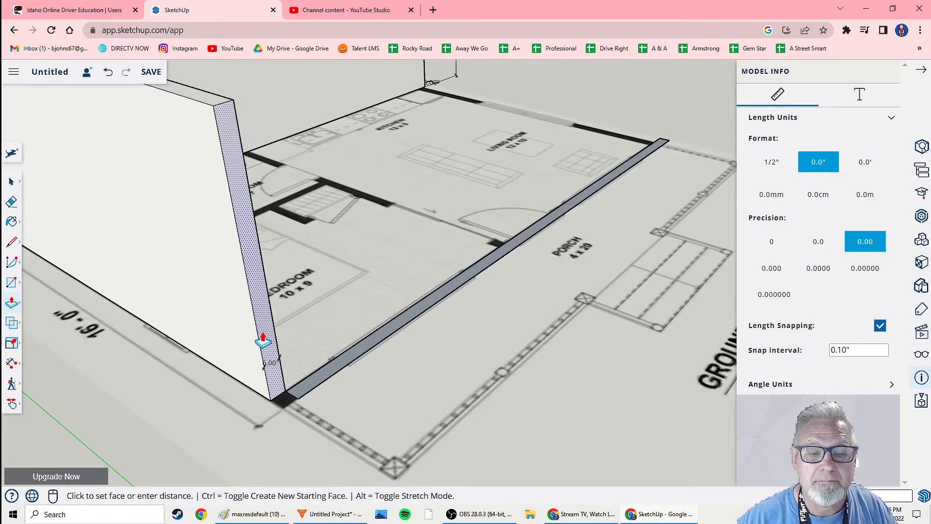
middle_click_drag(364, 391, 230, 397)
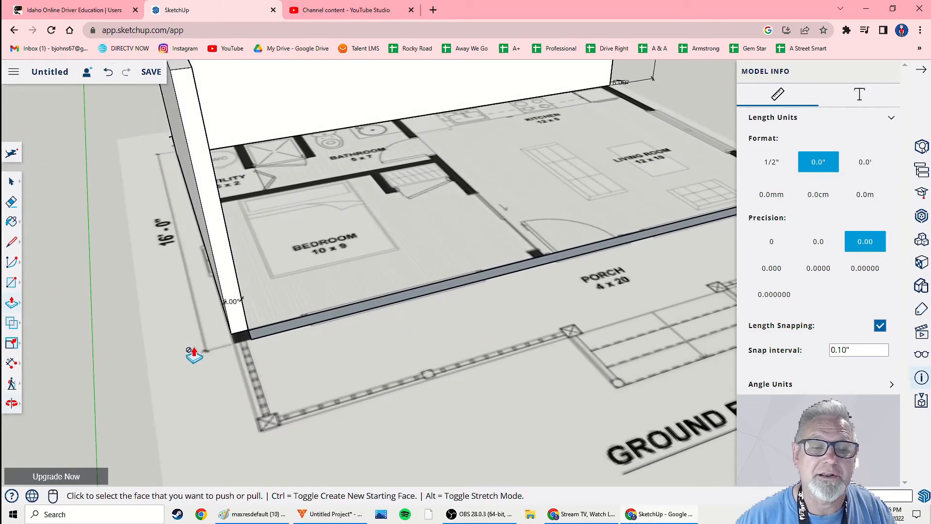
scroll(248, 354, "down", 1)
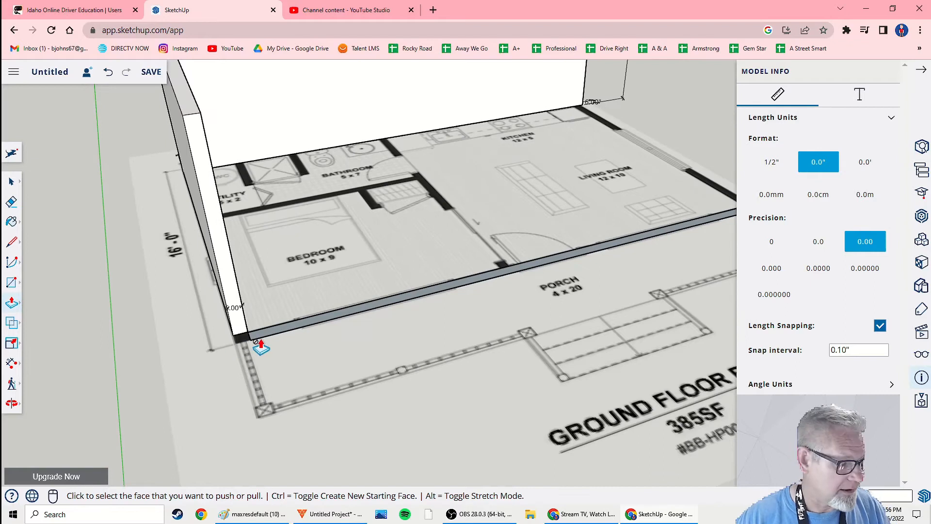
key("ctrl+z")
key("ctrl+z")
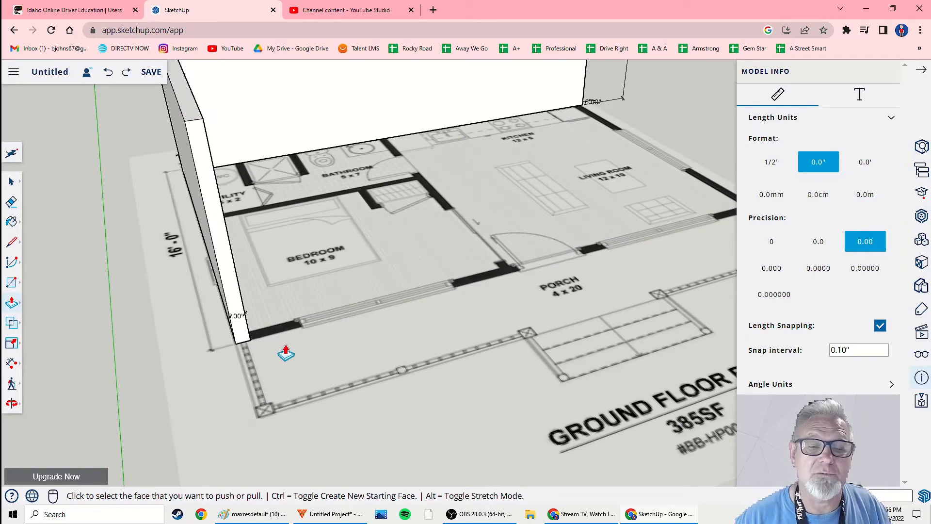
Push the side wall's front end face back to the inner edge of the front wall on the floor plan.
middle_click_drag(281, 348, 333, 356)
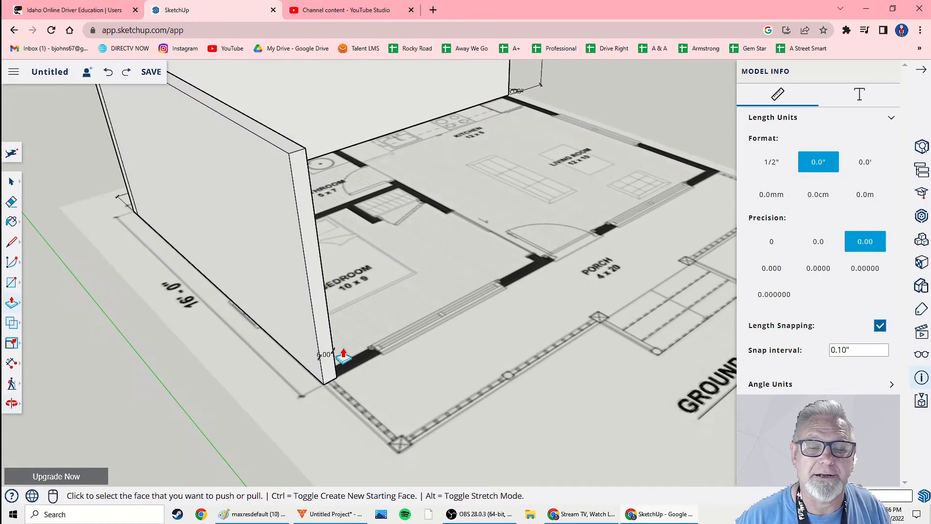
left_click(326, 349)
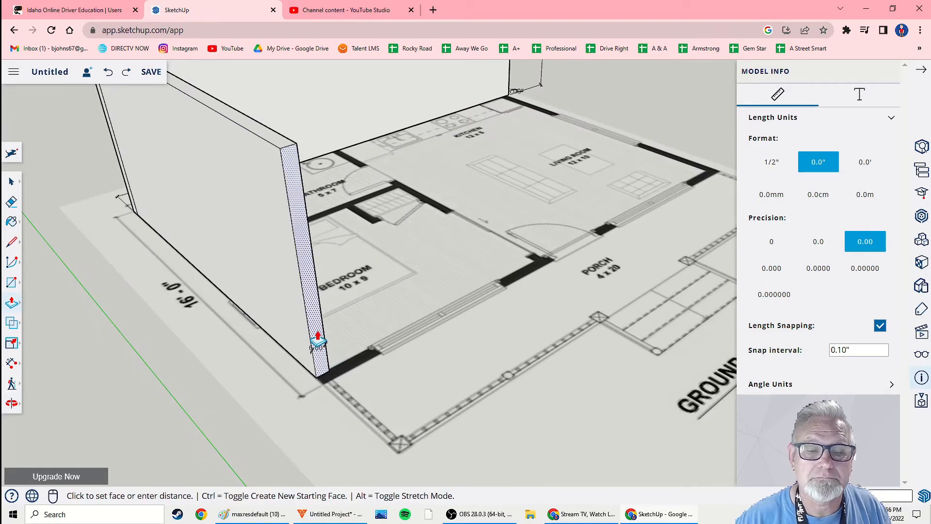
left_click(318, 342)
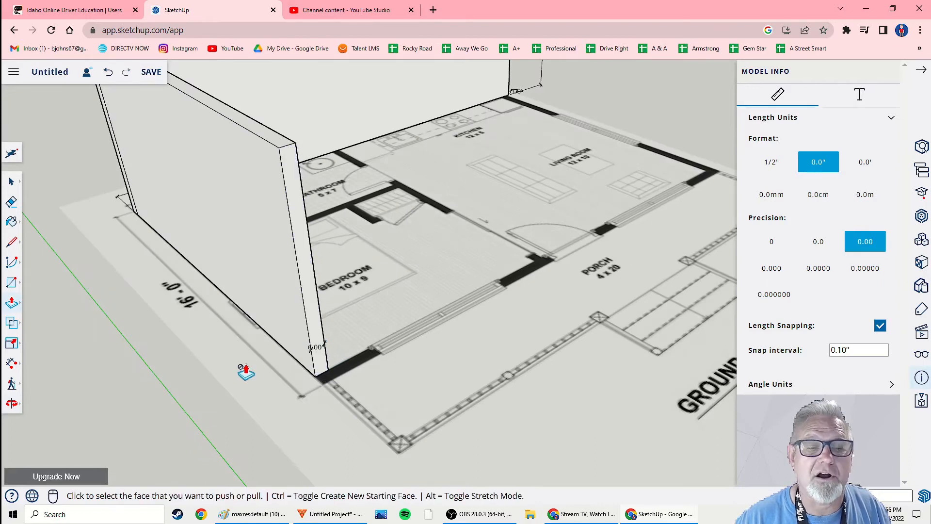
middle_click_drag(253, 369, 281, 360)
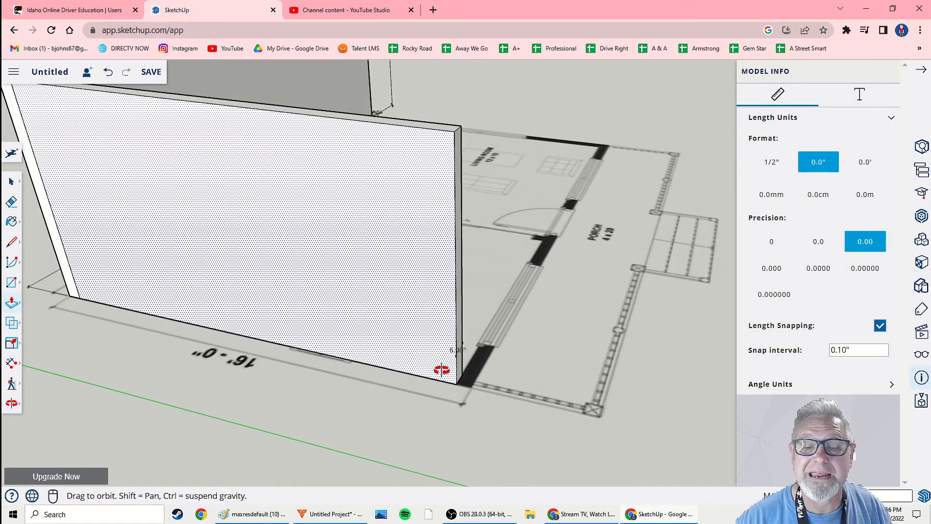
middle_click_drag(443, 377, 359, 278)
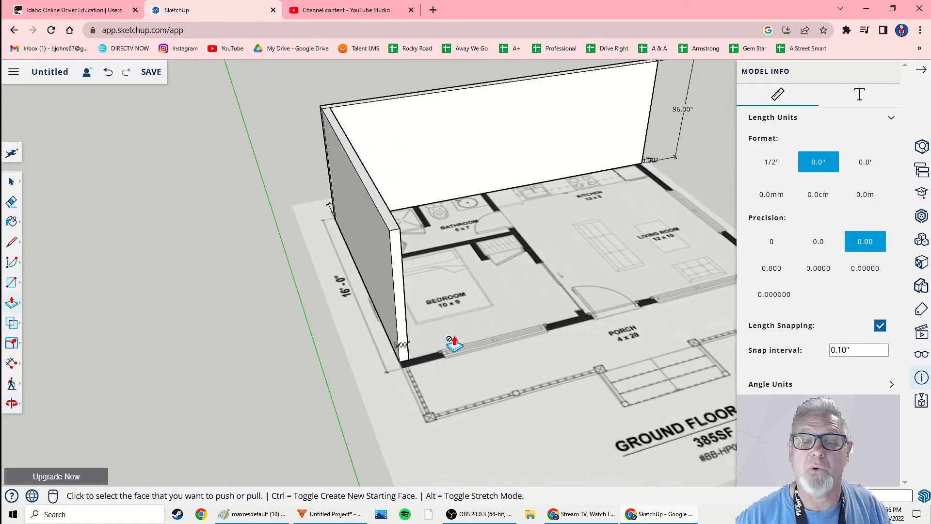
scroll(453, 345, "down", 2)
middle_click_drag(493, 338, 422, 337)
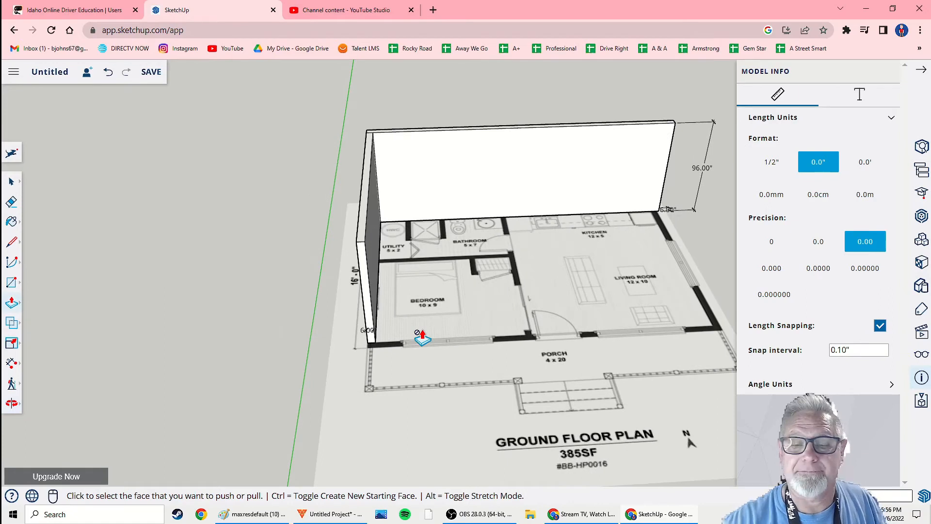
Draw the front wall's footprint rectangle from the side wall's outer front corner along the porch side of the floor plan.
scroll(370, 366, "up", 5)
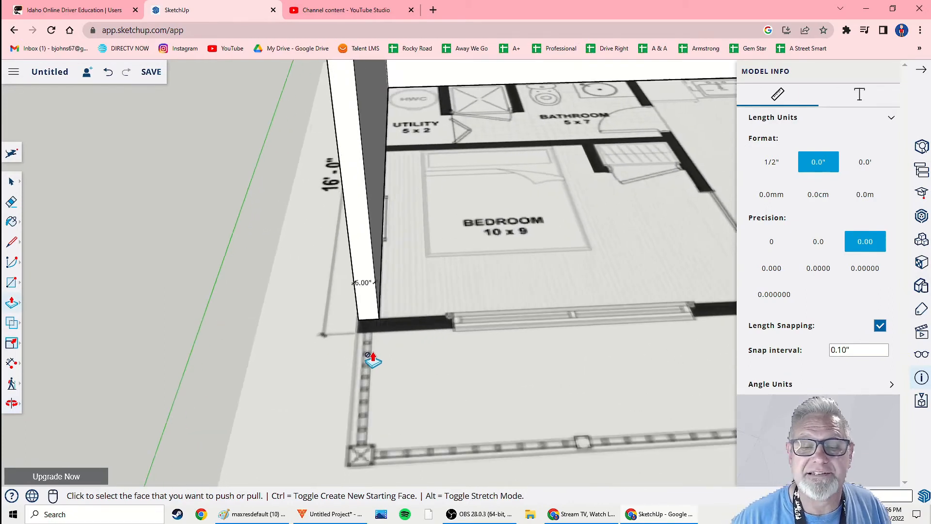
scroll(344, 342, "up", 1)
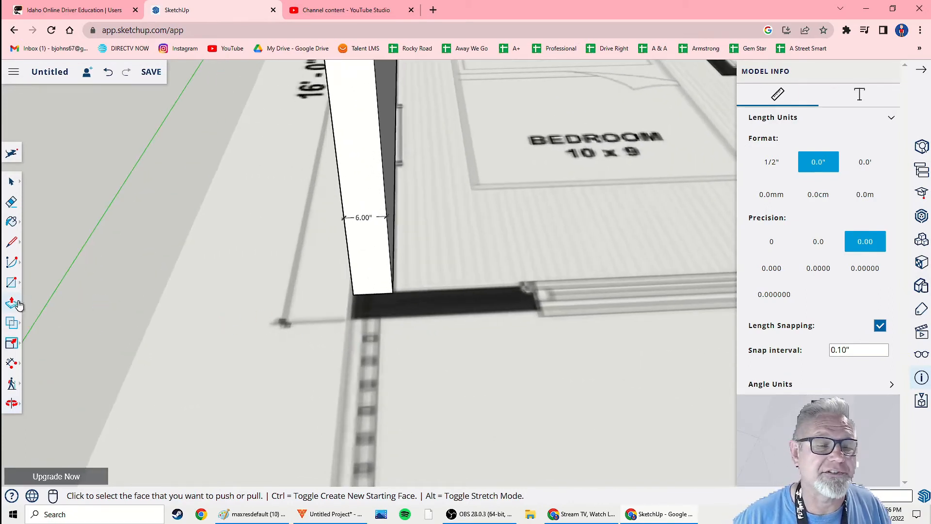
left_click(12, 284)
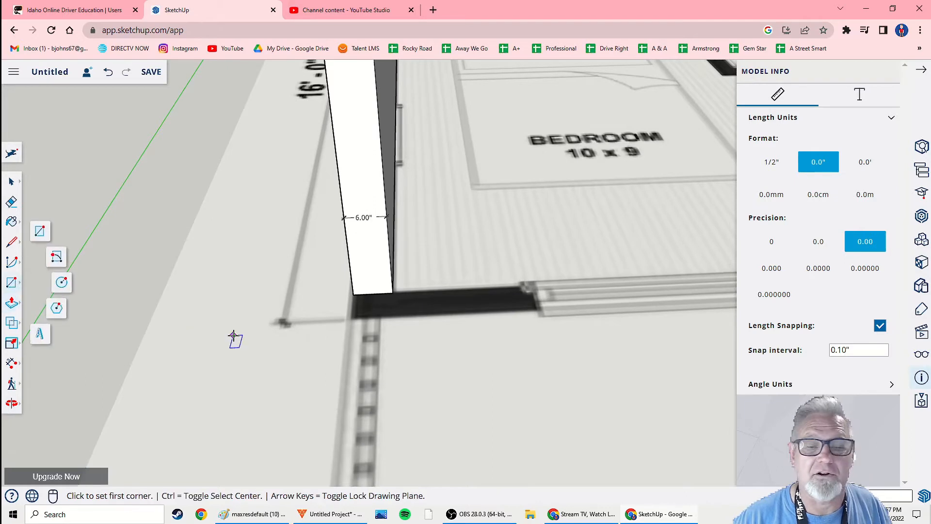
left_click(353, 295)
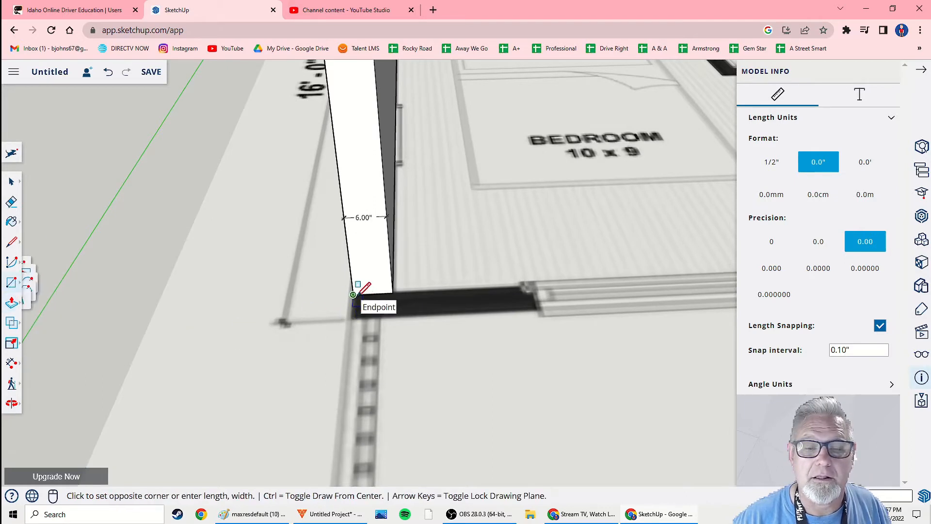
left_click(656, 330)
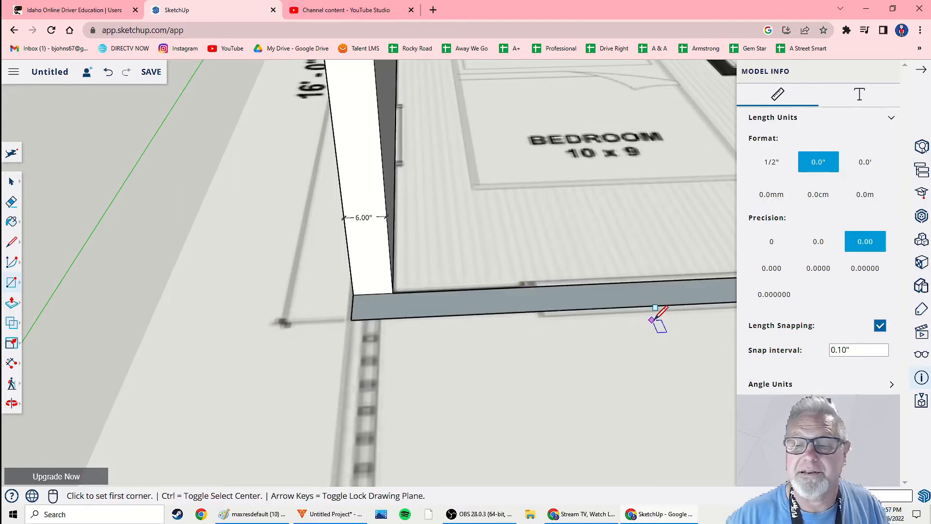
Examine the front wall footprint along the floor plan and compare its far end with the end of the back wall.
scroll(658, 315, "down", 2)
left_click(11, 408)
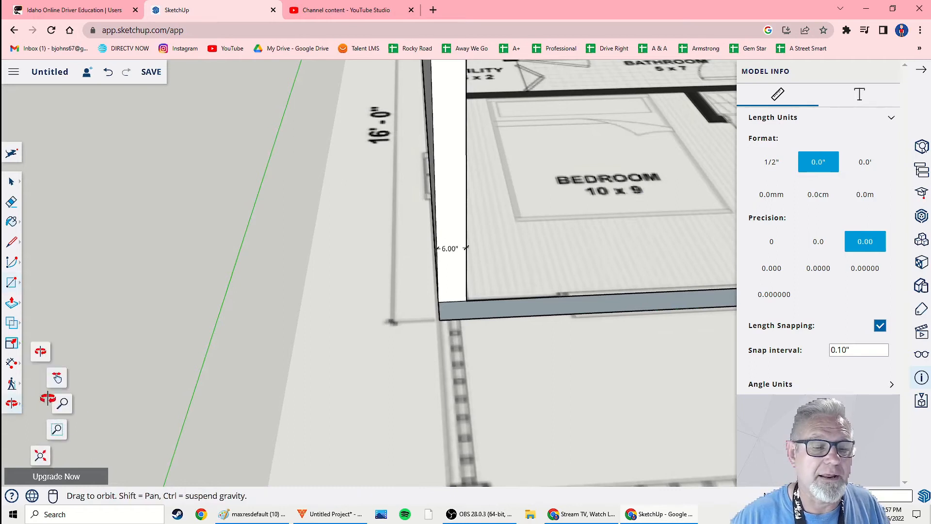
left_click(64, 384)
left_click_drag(524, 375, 320, 372)
left_click_drag(558, 366, 289, 364)
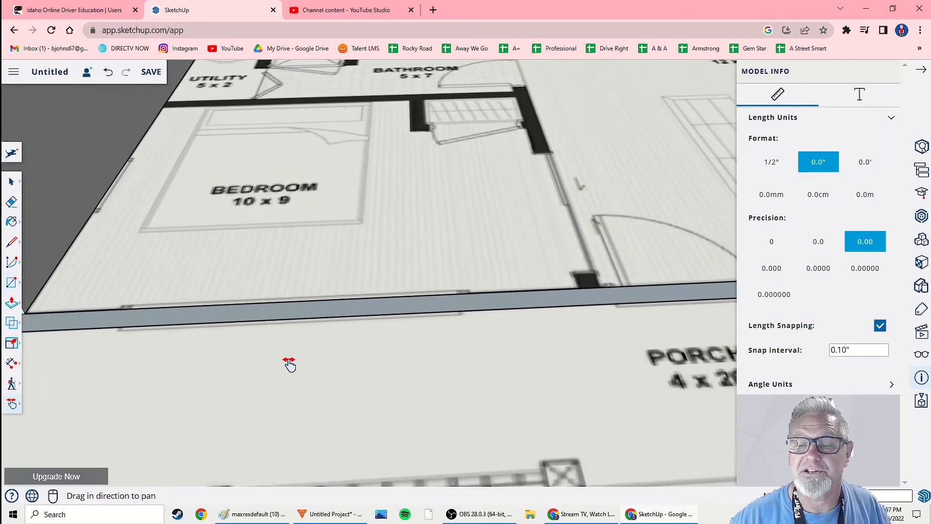
left_click_drag(689, 358, 209, 373)
left_click_drag(585, 357, 252, 372)
left_click_drag(373, 355, 277, 370)
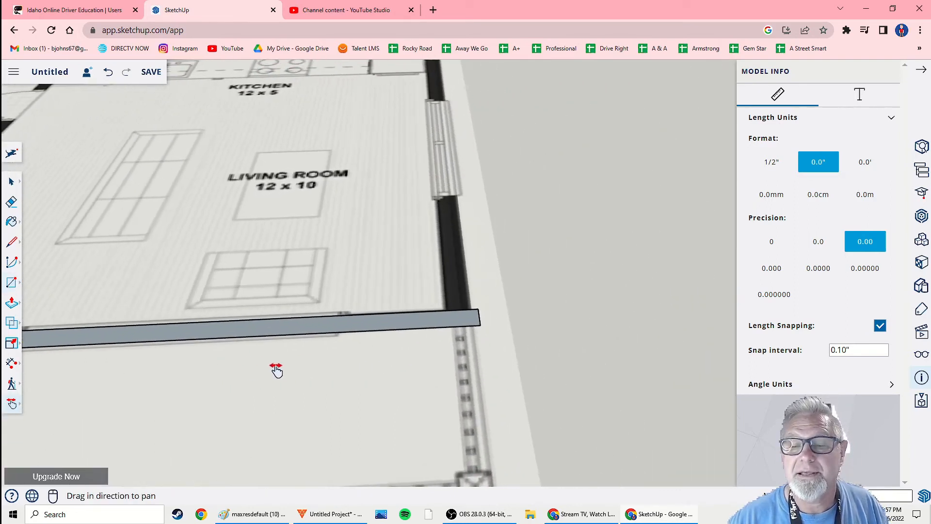
scroll(329, 320, "down", 1)
scroll(329, 320, "down", 1)
left_click_drag(390, 248, 348, 309)
left_click_drag(398, 204, 401, 308)
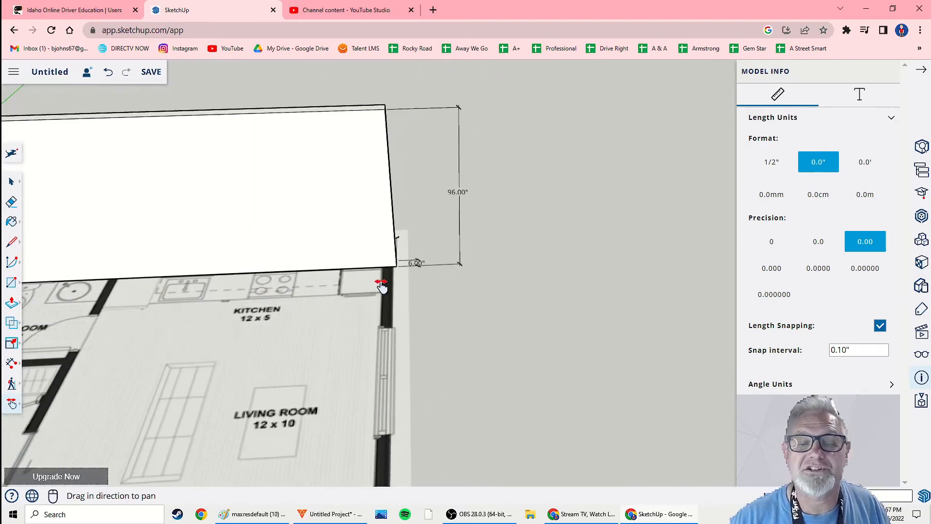
scroll(390, 284, "up", 4)
scroll(398, 286, "up", 1)
scroll(392, 294, "down", 5)
left_click_drag(301, 425, 346, 285)
left_click_drag(322, 356, 344, 327)
scroll(451, 338, "up", 6)
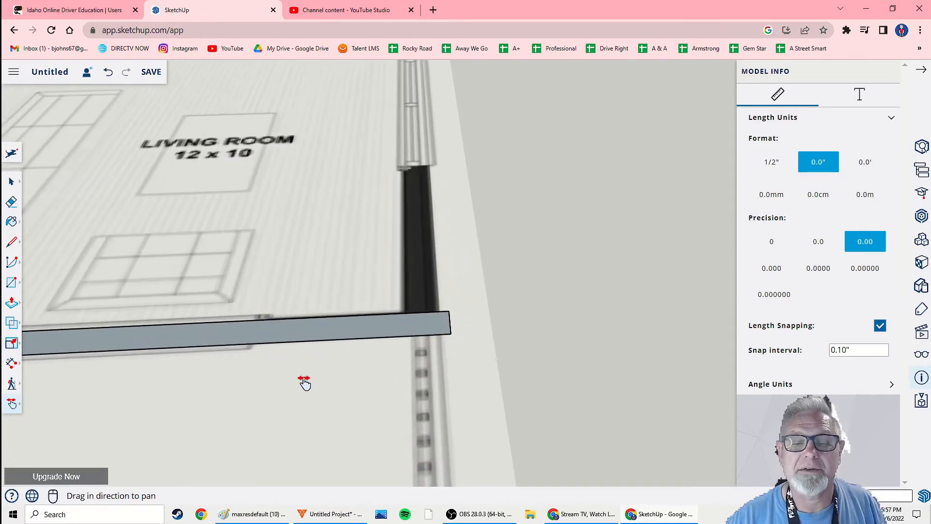
Pull the front wall footprint up to the height of the adjoining side wall.
scroll(297, 381, "down", 4)
mouse_move(164, 397)
left_mouse_down()
mouse_move(287, 374)
mouse_move(373, 339)
mouse_move(297, 362)
mouse_move(404, 350)
left_mouse_up()
left_click_drag(272, 333, 318, 357)
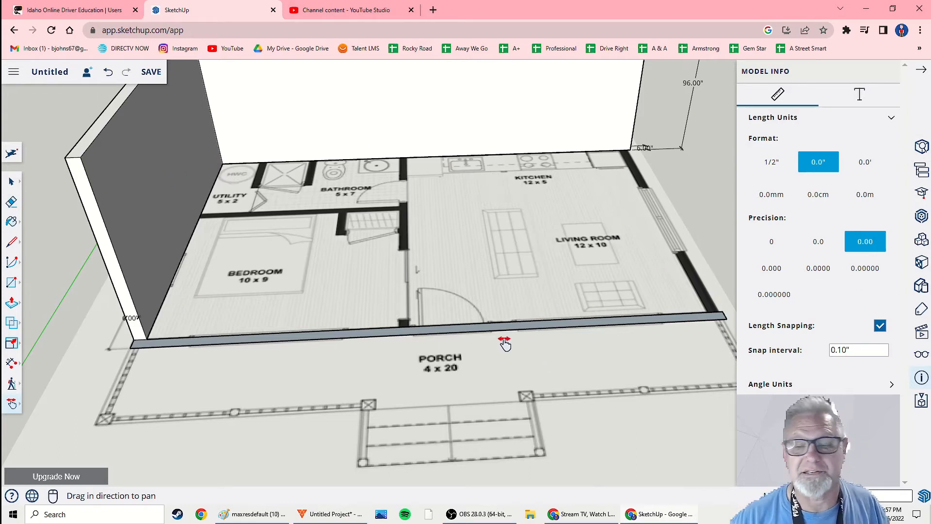
middle_click_drag(367, 359, 328, 366)
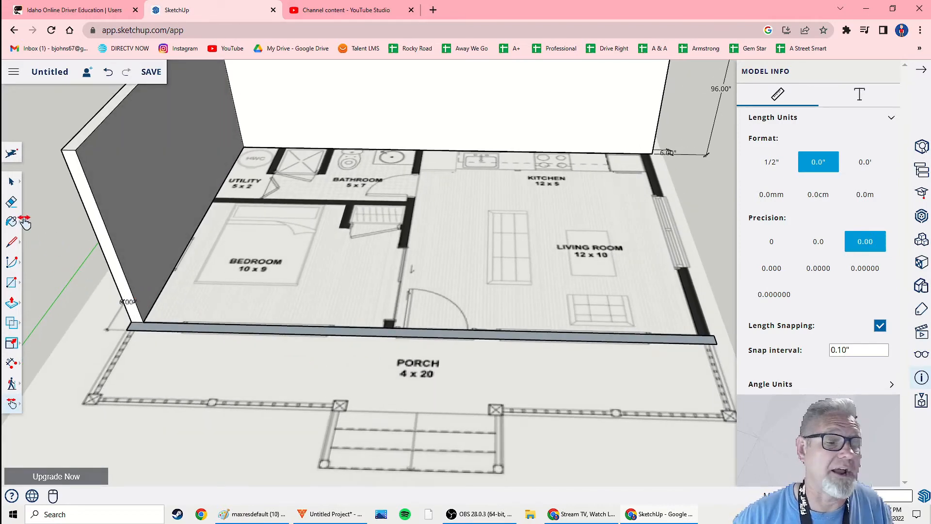
left_click(12, 304)
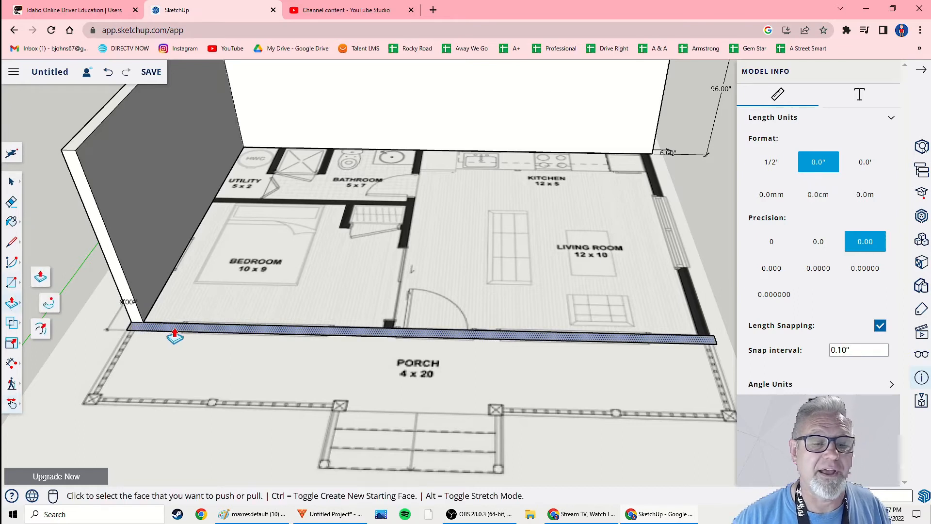
left_click(174, 332)
left_click(170, 301)
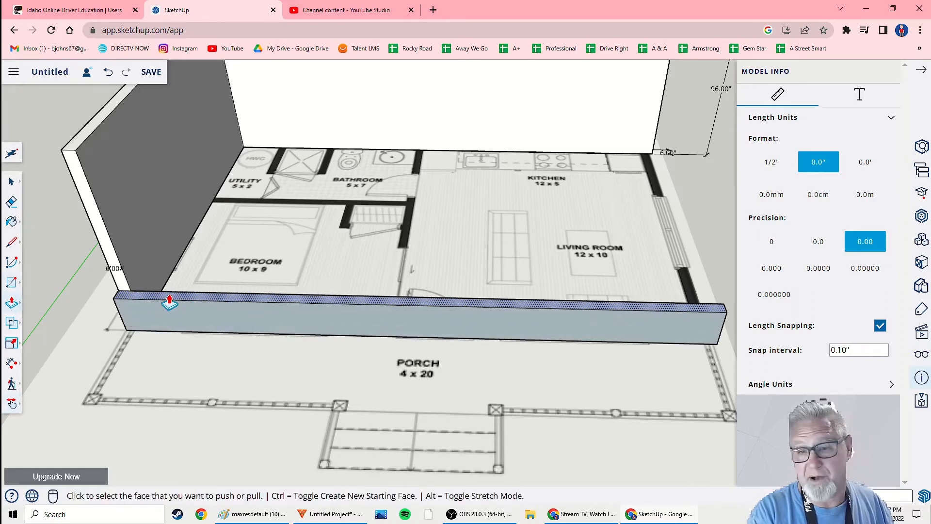
left_click(170, 301)
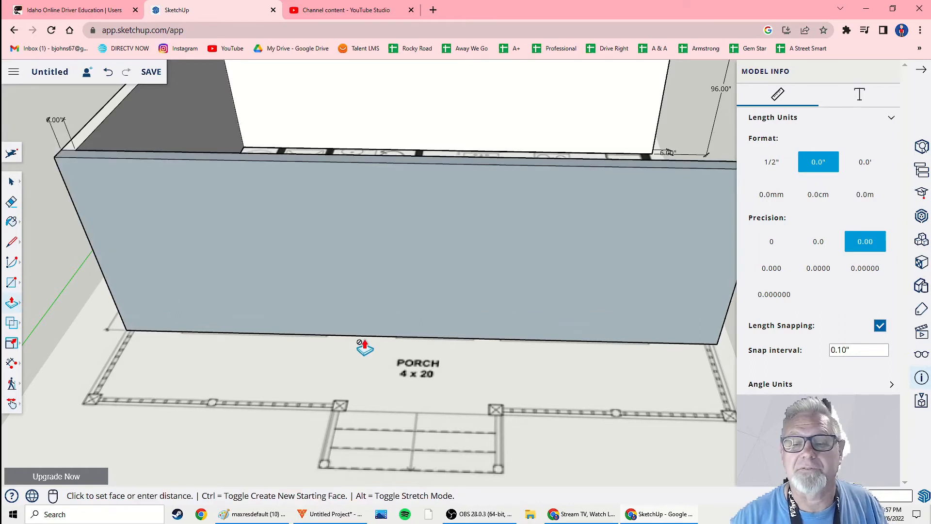
Inspect the three walls from the open living room and kitchen end of the house.
middle_click_drag(365, 347, 279, 333)
scroll(278, 333, "down", 5)
middle_click_drag(456, 337, 367, 345)
scroll(453, 364, "up", 5)
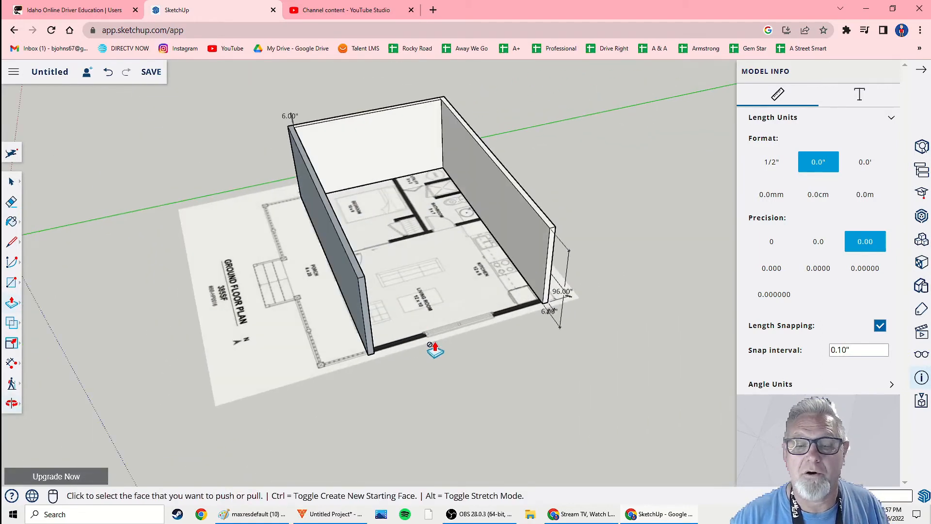
middle_click_drag(468, 368, 280, 357)
scroll(313, 365, "up", 2)
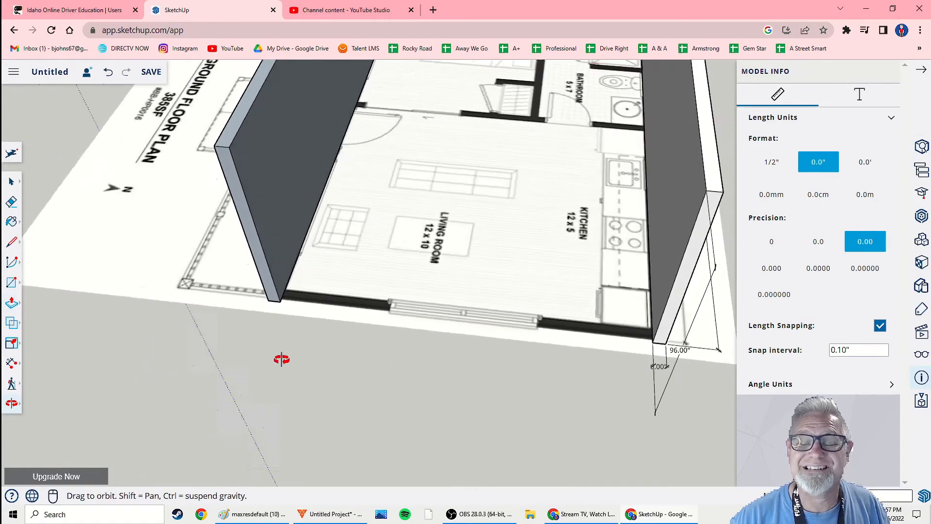
Draw the last wall's footprint rectangle from the front wall's inner bottom corner across the open living room and kitchen end.
scroll(281, 358, "up", 2)
middle_click_drag(333, 281, 312, 291)
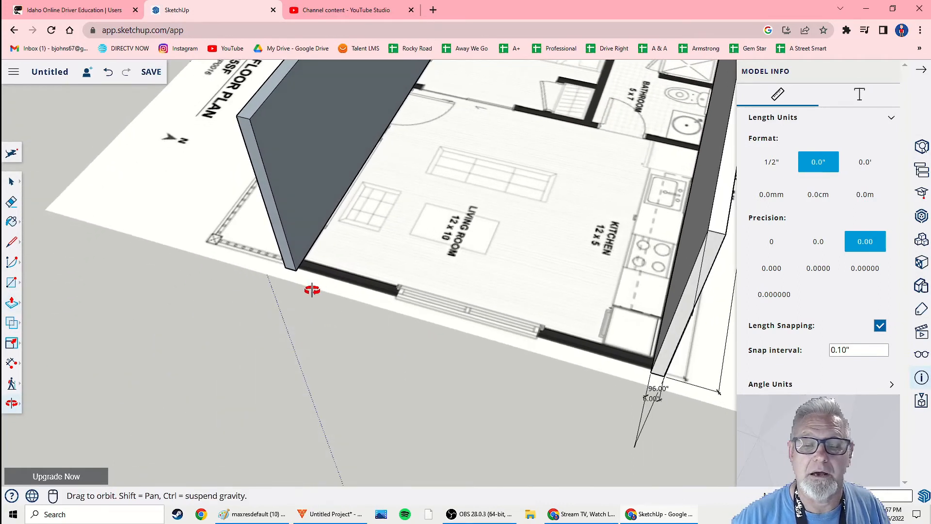
scroll(308, 279, "up", 3)
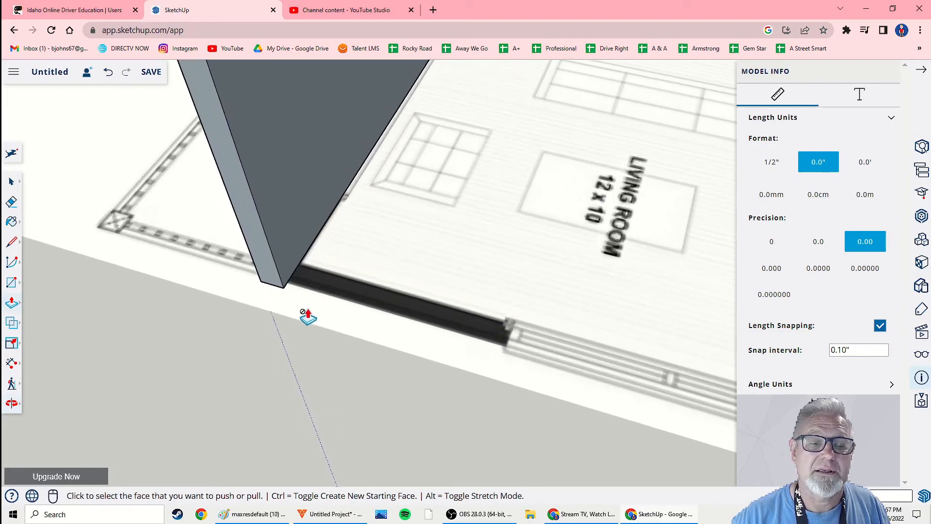
scroll(291, 312, "up", 1)
scroll(285, 313, "up", 1)
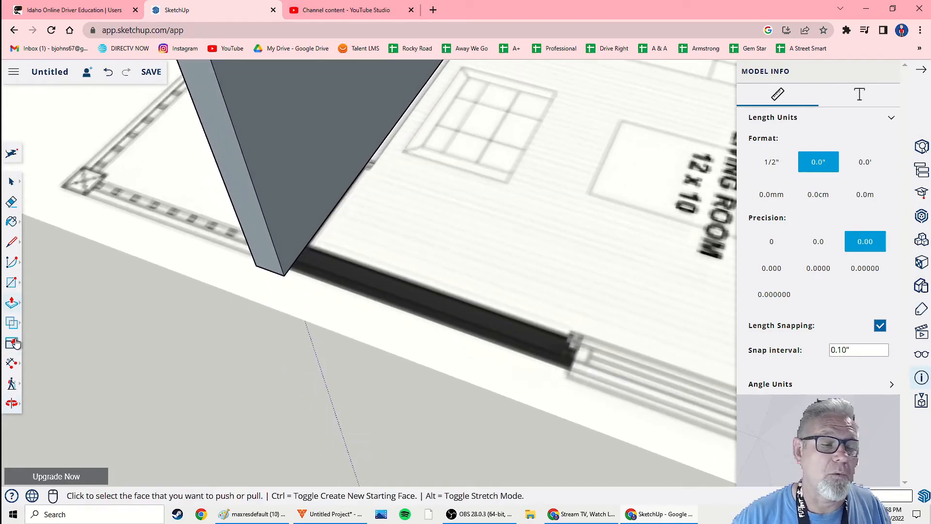
left_click(12, 286)
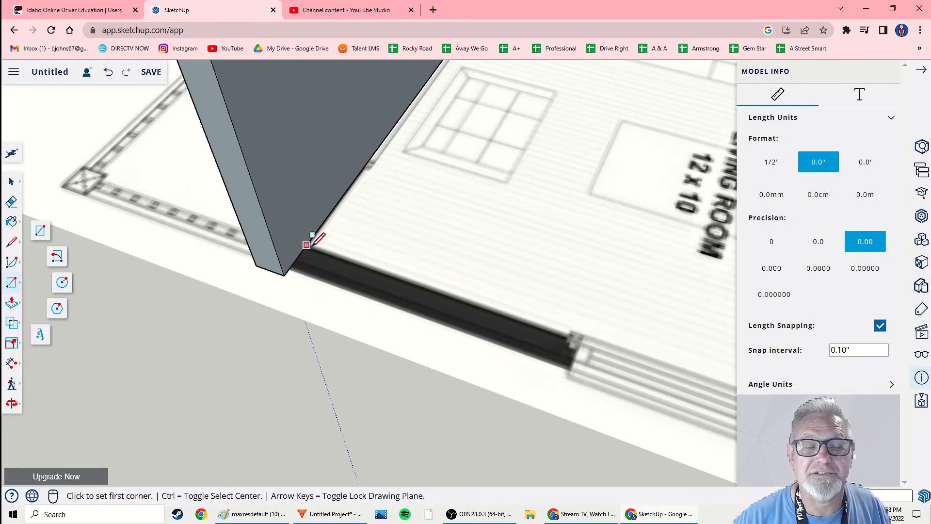
left_click(285, 275)
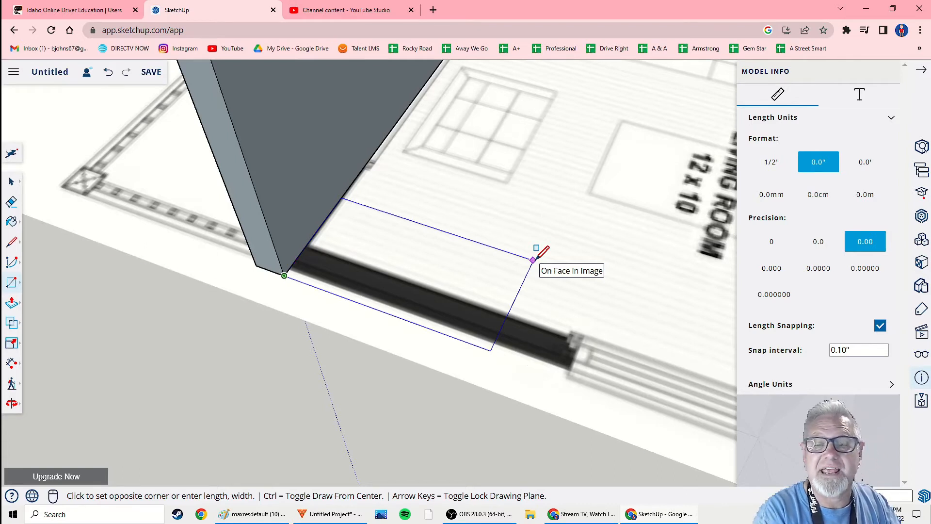
left_click(534, 260)
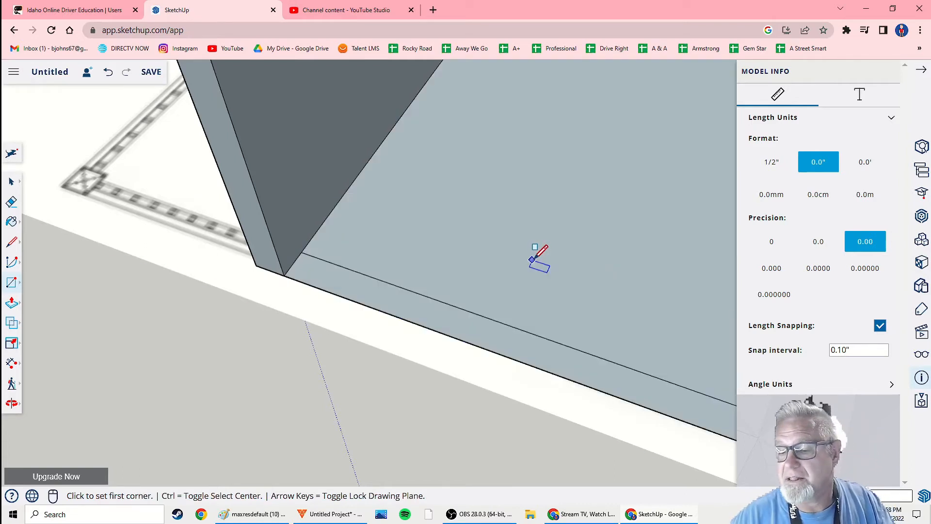
Examine the floor face enclosed by the walls and the new footprint strip at the living room and kitchen end.
scroll(535, 259, "down", 5)
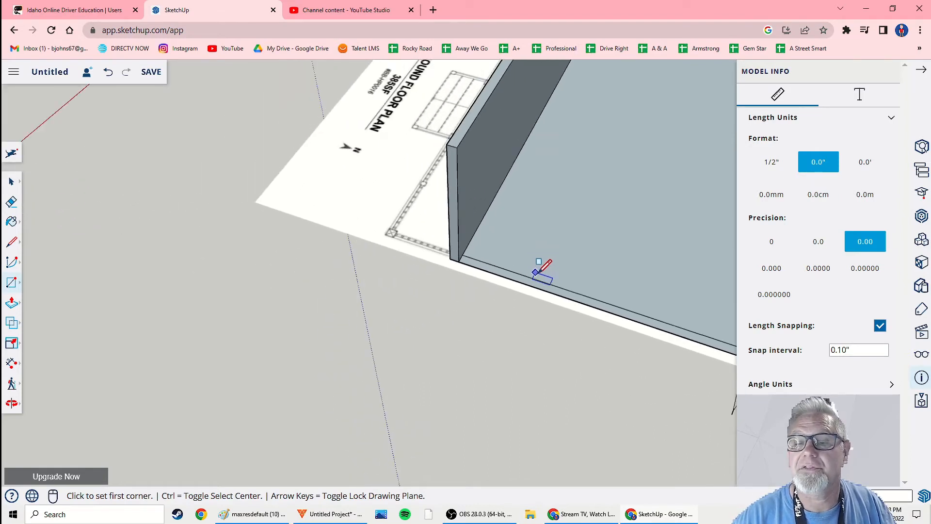
mouse_move(536, 266)
middle_mouse_down()
mouse_move(495, 264)
mouse_move(544, 272)
middle_mouse_up()
scroll(611, 250, "down", 3)
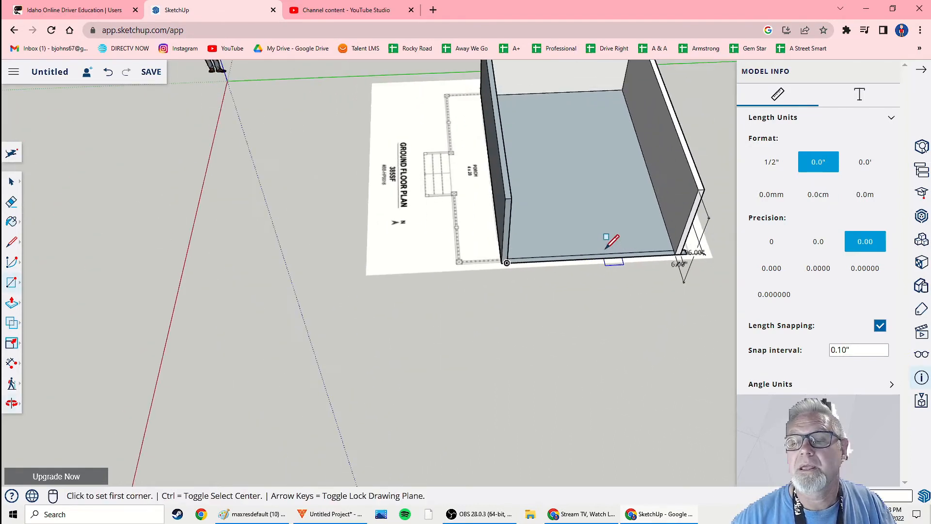
middle_click_drag(611, 243, 570, 235)
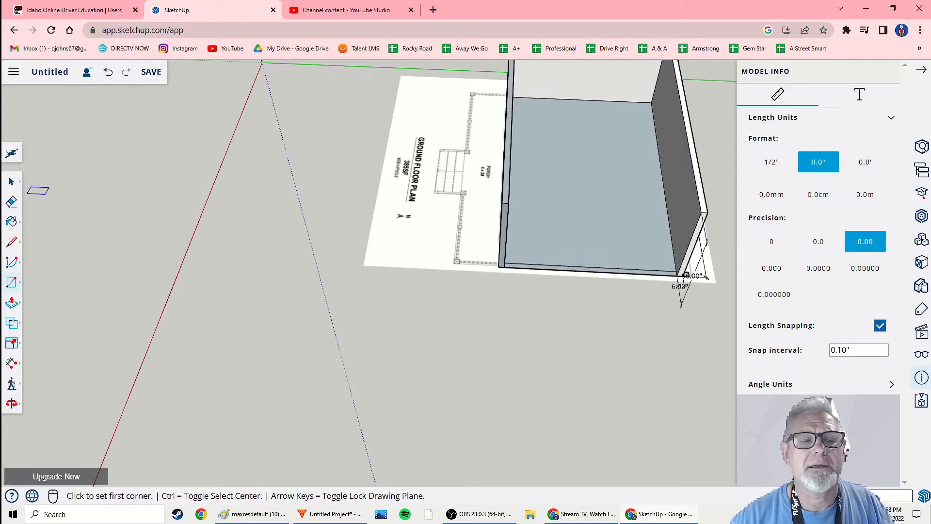
left_click(11, 183)
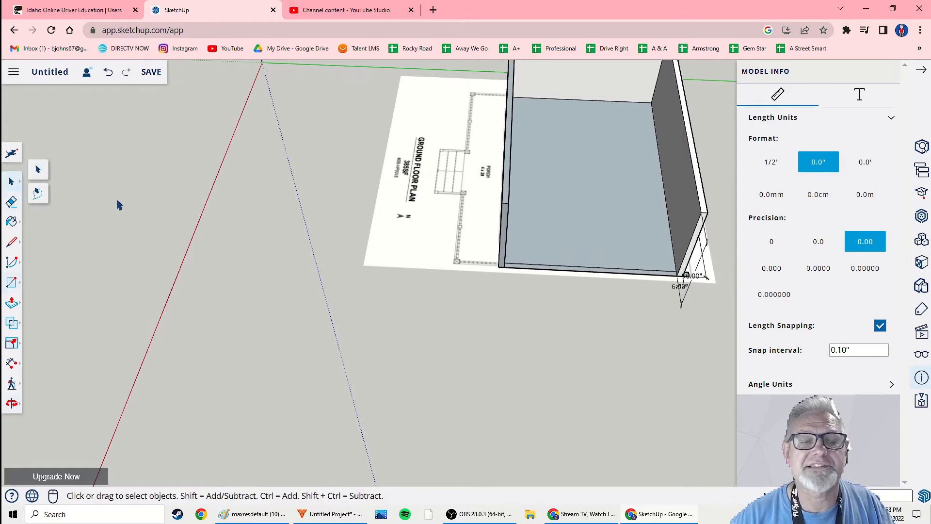
left_click(583, 189)
scroll(604, 276, "up", 2)
middle_click_drag(607, 272, 584, 201)
scroll(584, 202, "down", 3)
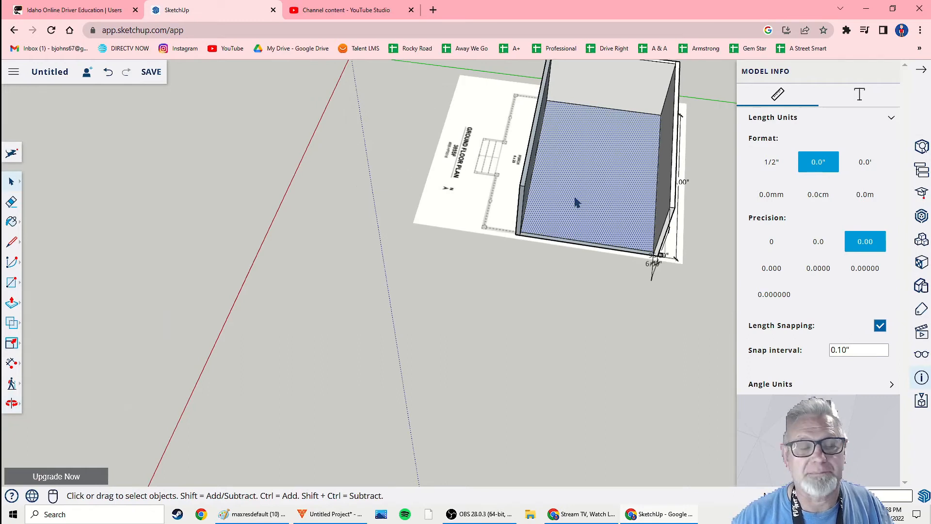
left_click(578, 281)
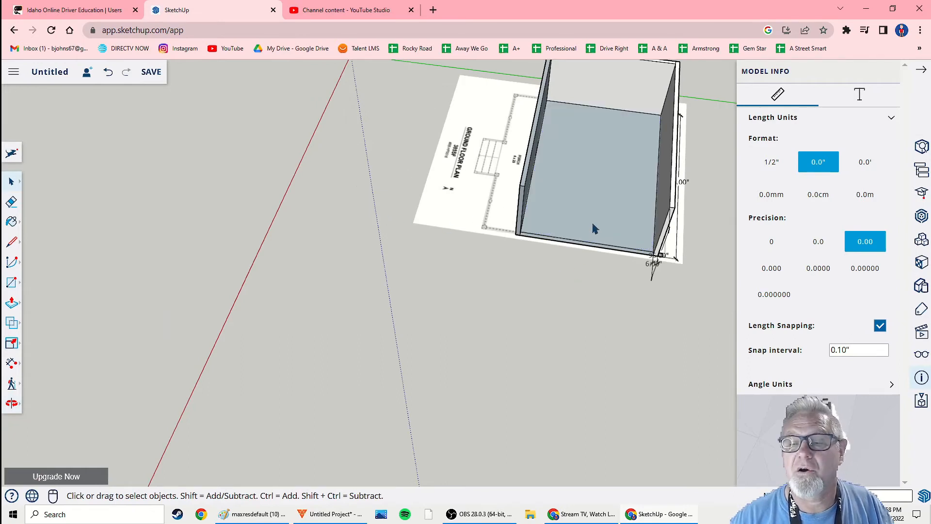
scroll(588, 231, "up", 5)
scroll(537, 243, "down", 2)
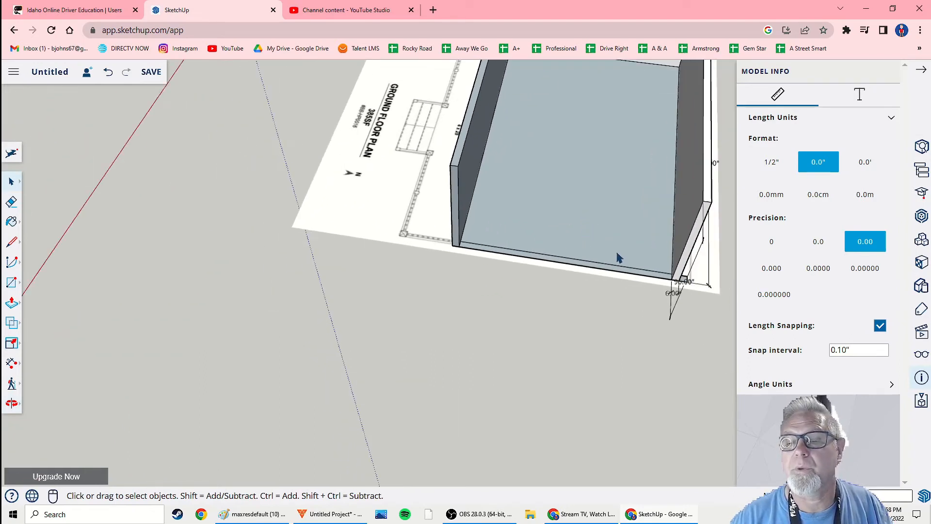
scroll(553, 155, "down", 2)
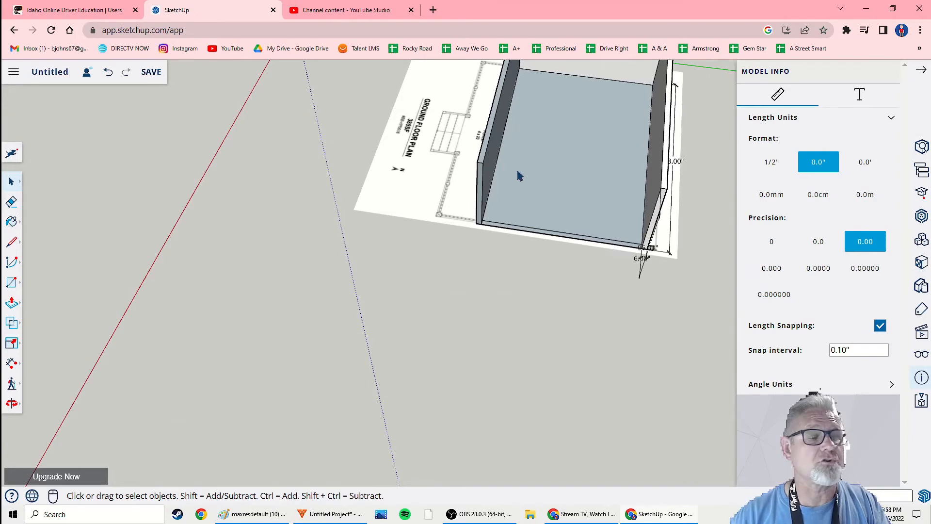
scroll(576, 246, "up", 2)
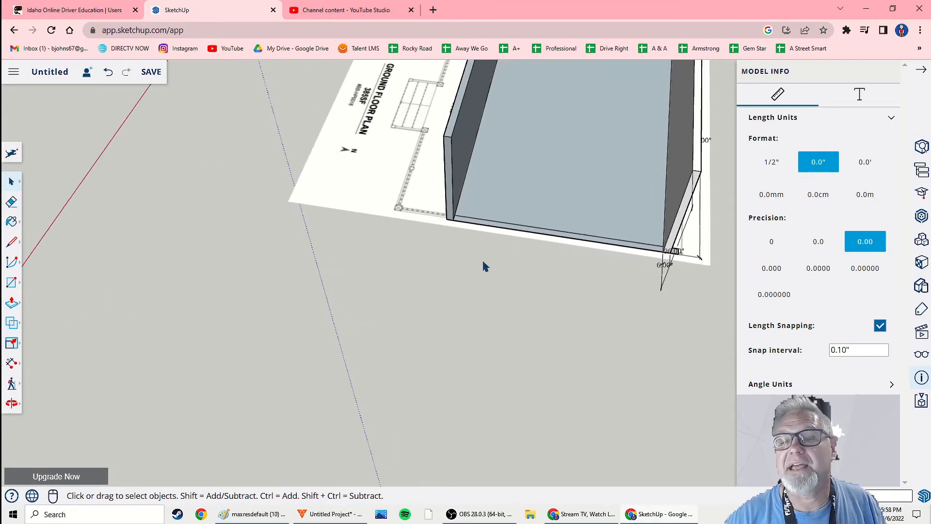
Pull the footprint at the living room and kitchen end up to the height of the adjoining walls.
middle_click_drag(483, 262, 505, 239)
scroll(534, 254, "down", 3)
scroll(553, 253, "up", 3)
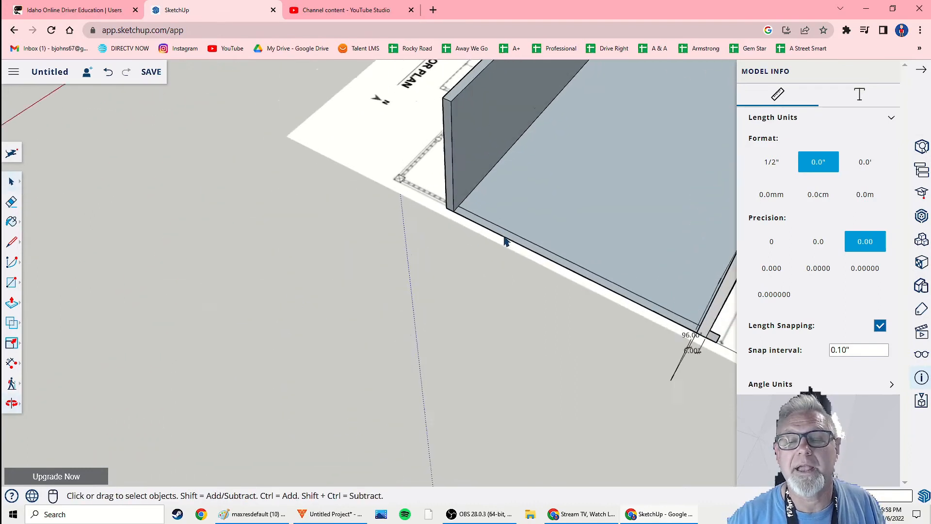
scroll(466, 231, "up", 4)
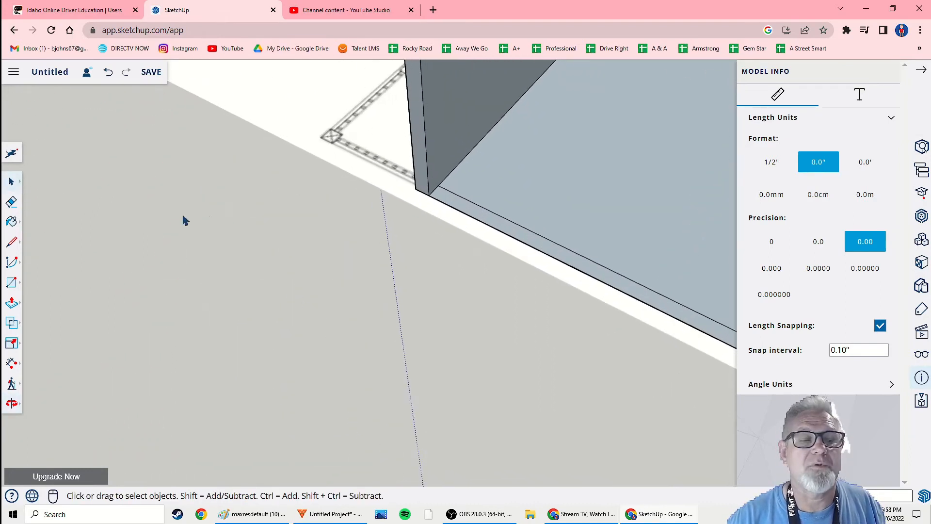
left_click(12, 305)
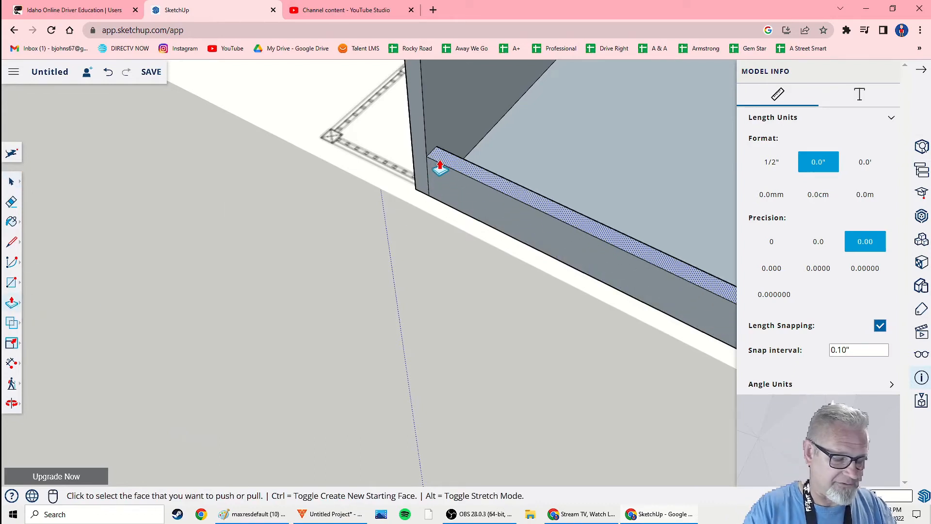
scroll(439, 170, "down", 6)
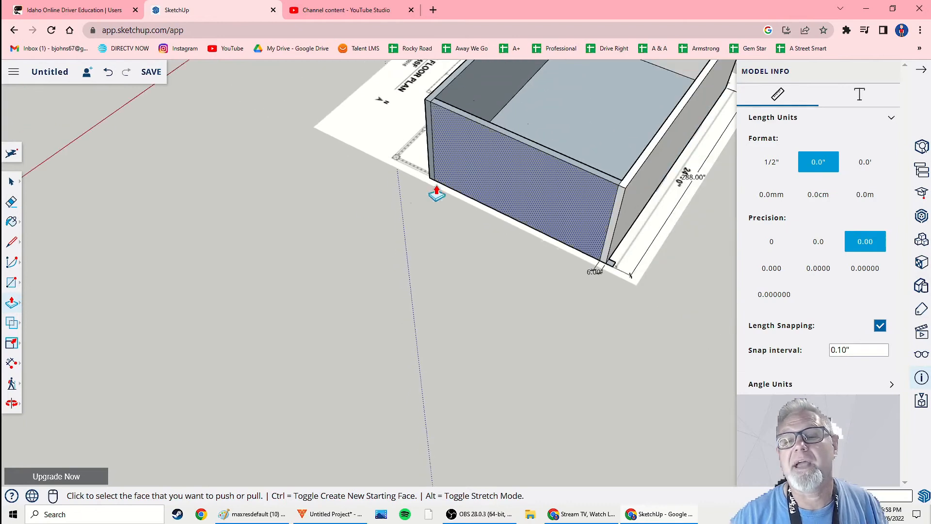
Pull the interior floor face up slightly and readjust its height with Push/Pull.
middle_click_drag(435, 193, 494, 212)
scroll(370, 208, "down", 4)
middle_click_drag(370, 208, 326, 354)
scroll(320, 340, "up", 5)
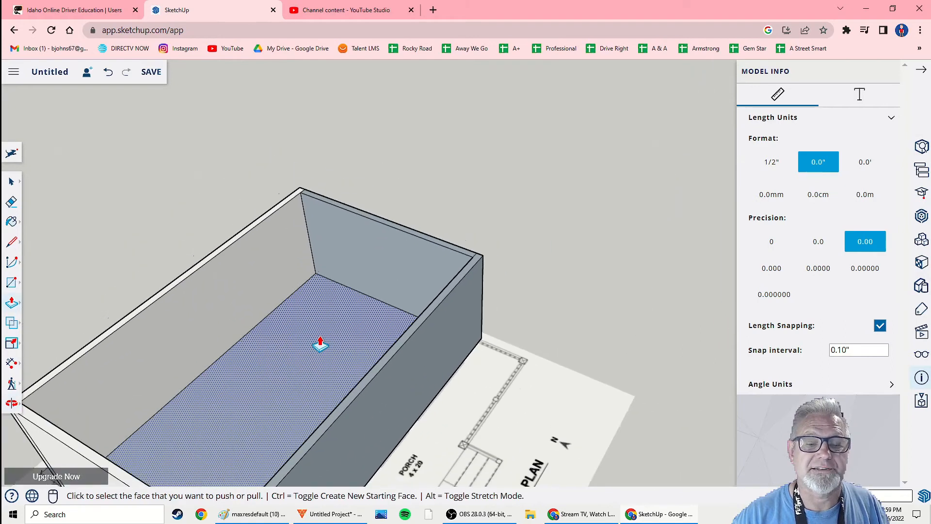
scroll(330, 322, "up", 3)
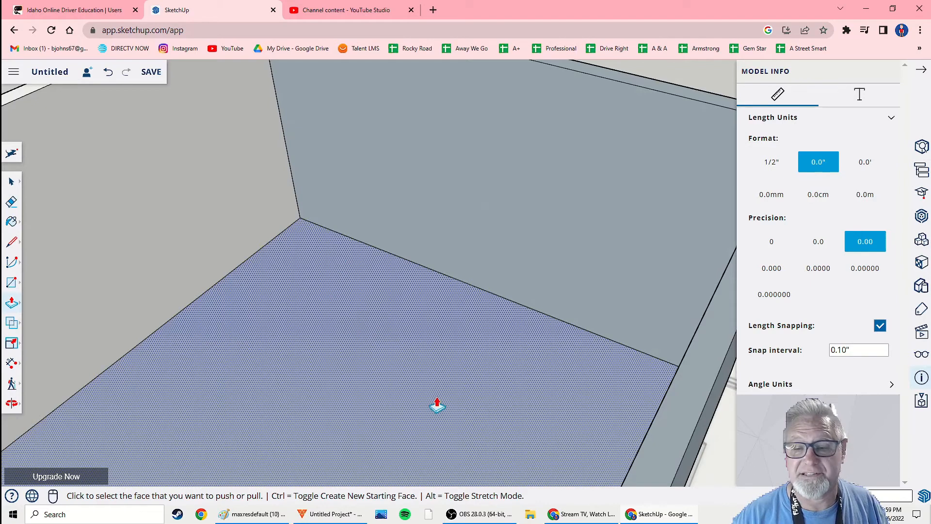
left_click(316, 322)
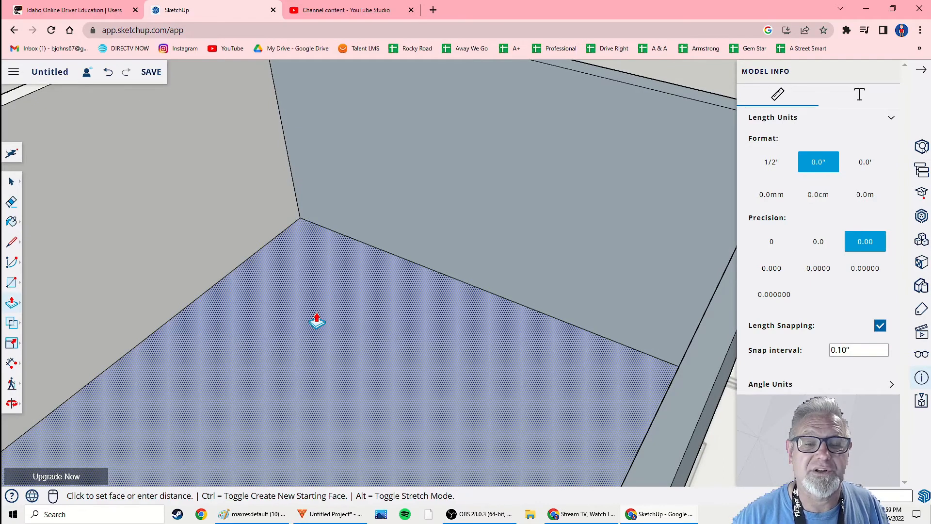
left_click(314, 307)
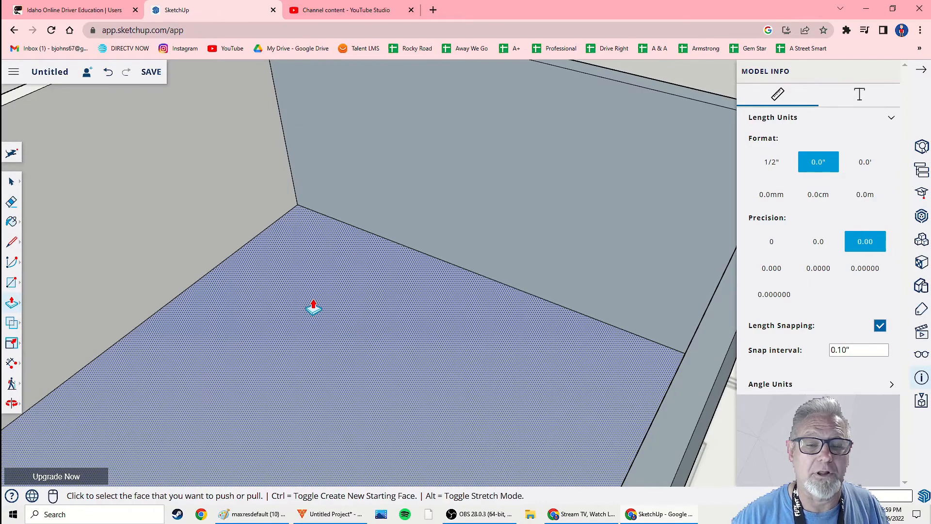
left_click(313, 307)
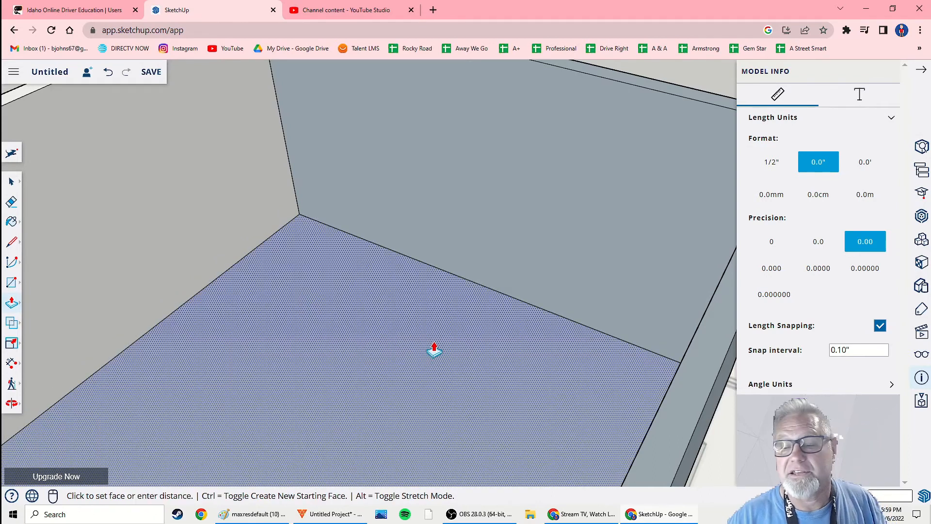
Inspect the four joined outer walls and the colours of their faces from all around the house.
middle_click_drag(463, 376, 312, 331)
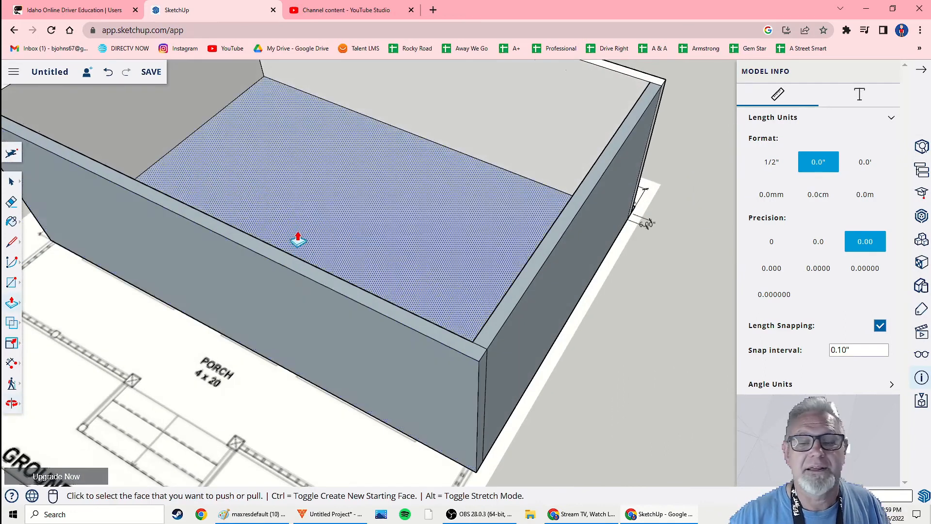
middle_click_drag(297, 238, 363, 290)
scroll(330, 280, "down", 3)
middle_click_drag(295, 297, 326, 276)
scroll(324, 330, "up", 2)
mouse_move(324, 329)
middle_mouse_down()
mouse_move(374, 333)
mouse_move(418, 308)
mouse_move(272, 291)
mouse_move(250, 270)
mouse_move(381, 283)
mouse_move(359, 298)
mouse_move(293, 289)
mouse_move(312, 313)
mouse_move(407, 322)
mouse_move(319, 329)
middle_mouse_up()
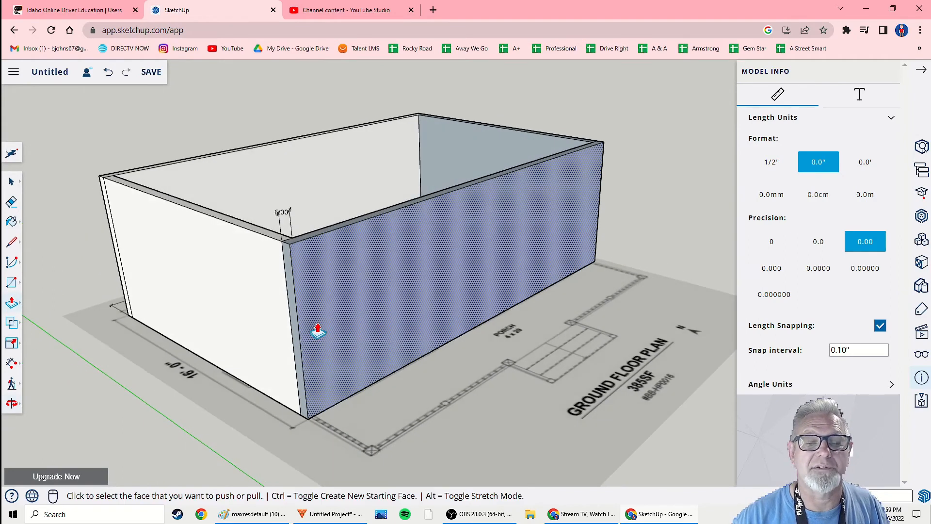
left_click(11, 183)
mouse_move(204, 253)
middle_mouse_down()
mouse_move(264, 250)
mouse_move(191, 250)
middle_mouse_up()
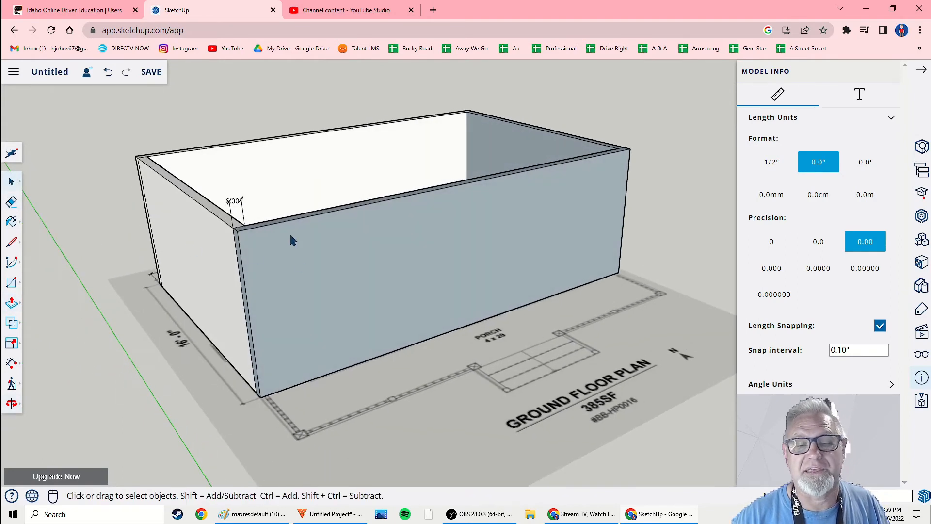
middle_click_drag(193, 316, 456, 298)
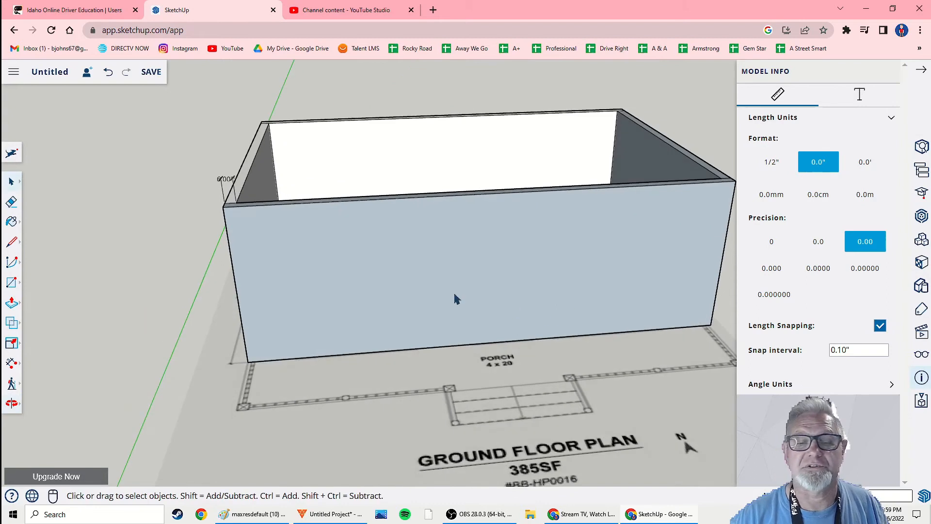
Reverse the front wall's outer face on the porch side and its top face.
left_click(435, 269)
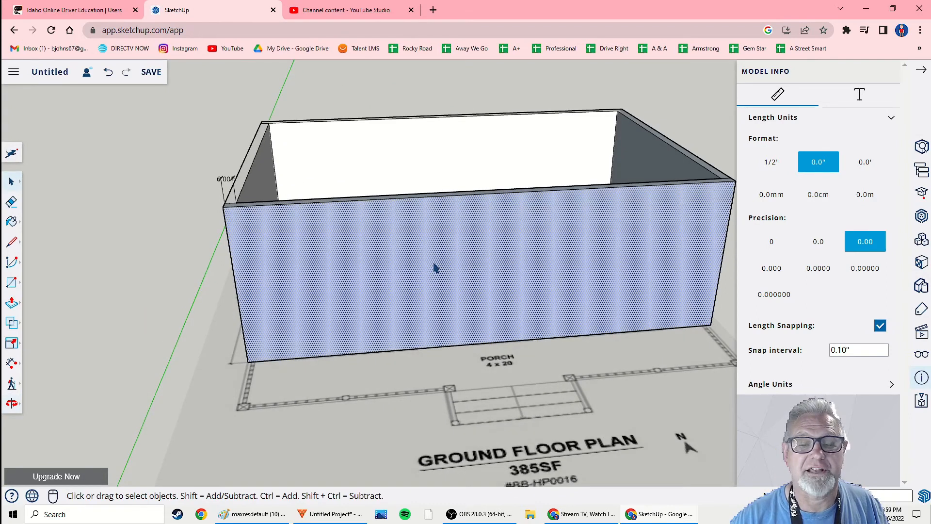
right_click(435, 268)
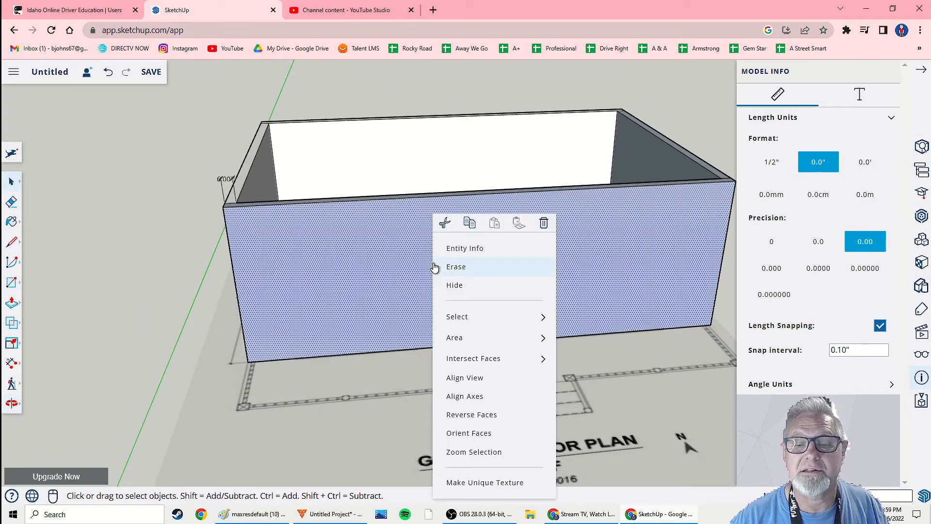
left_click(476, 416)
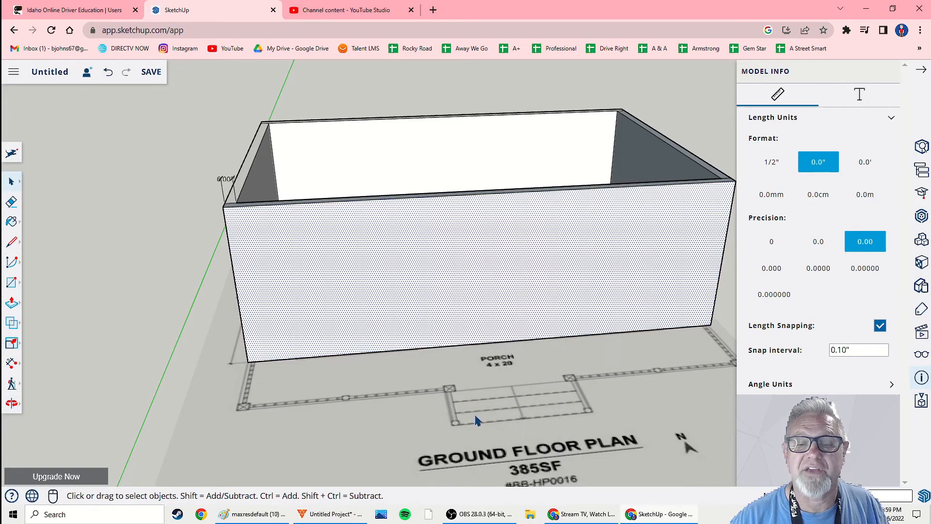
middle_click_drag(542, 404, 480, 392)
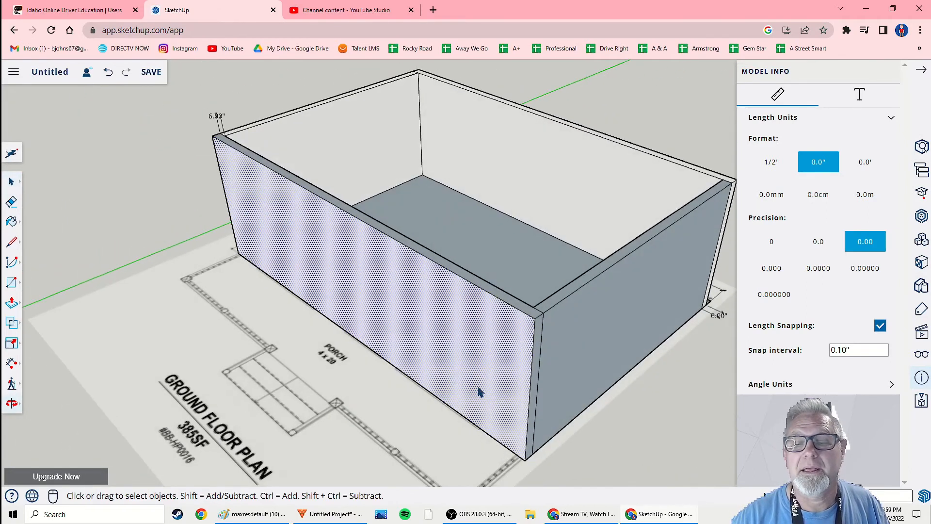
right_click(488, 289)
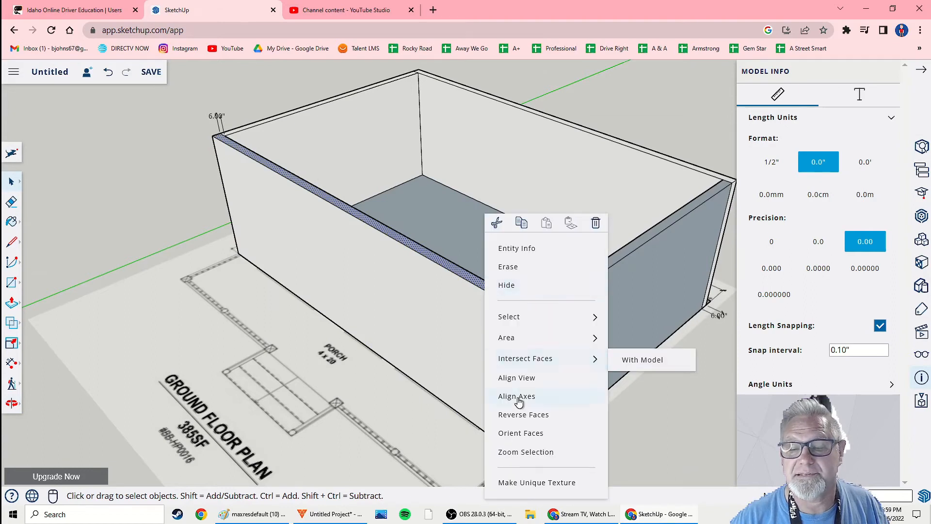
left_click(520, 416)
Reverse the outer face of the end wall at the living room and kitchen side.
mouse_move(473, 337)
middle_mouse_down()
mouse_move(385, 306)
mouse_move(455, 341)
middle_mouse_up()
left_click(455, 338)
right_click(460, 334)
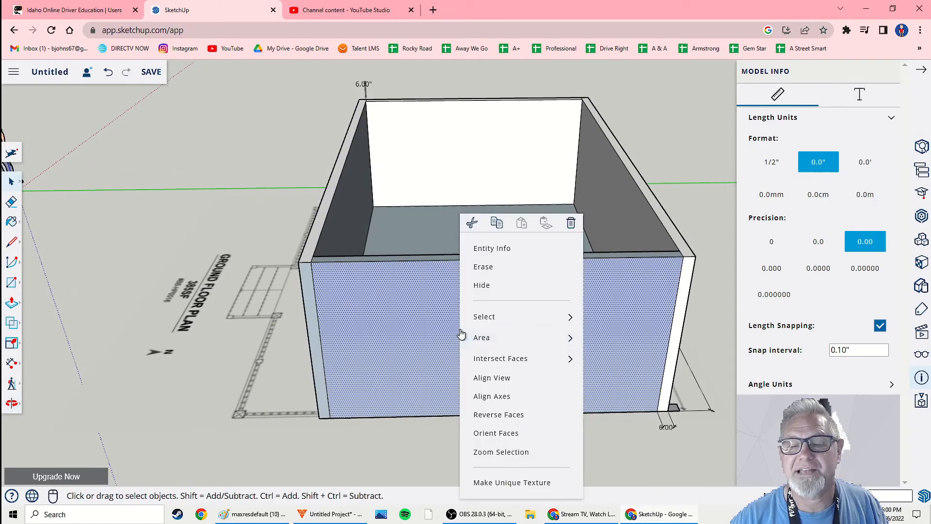
left_click(499, 417)
middle_click_drag(273, 387, 378, 360)
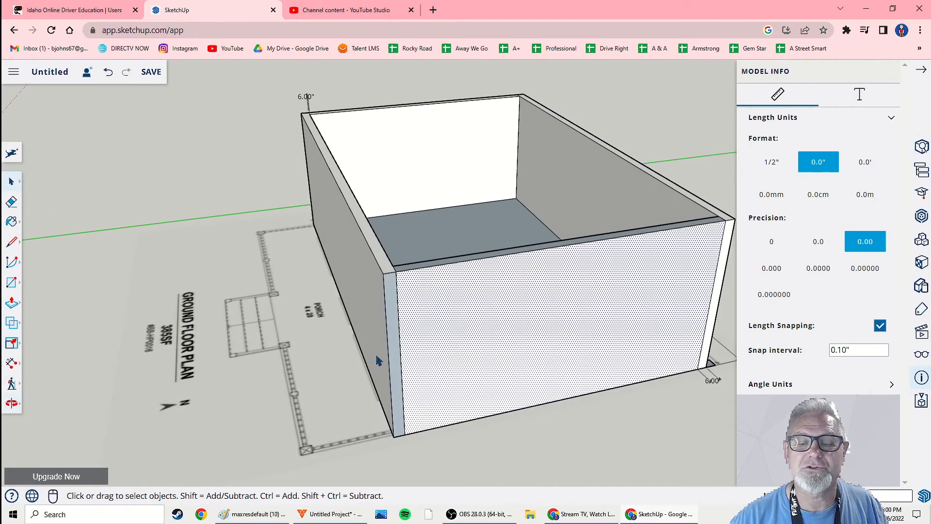
Reverse the narrow end face of the front wall at its living room corner.
left_click(396, 336)
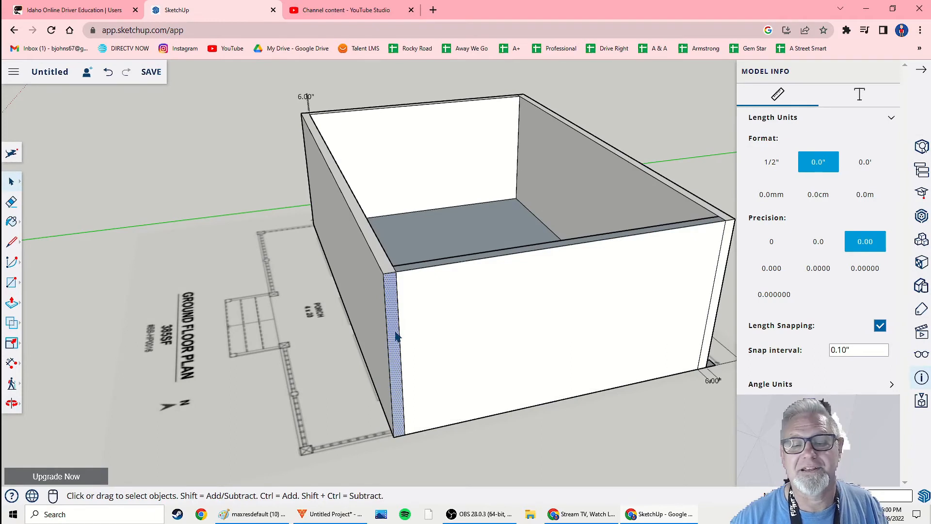
right_click(396, 336)
mouse_move(430, 365)
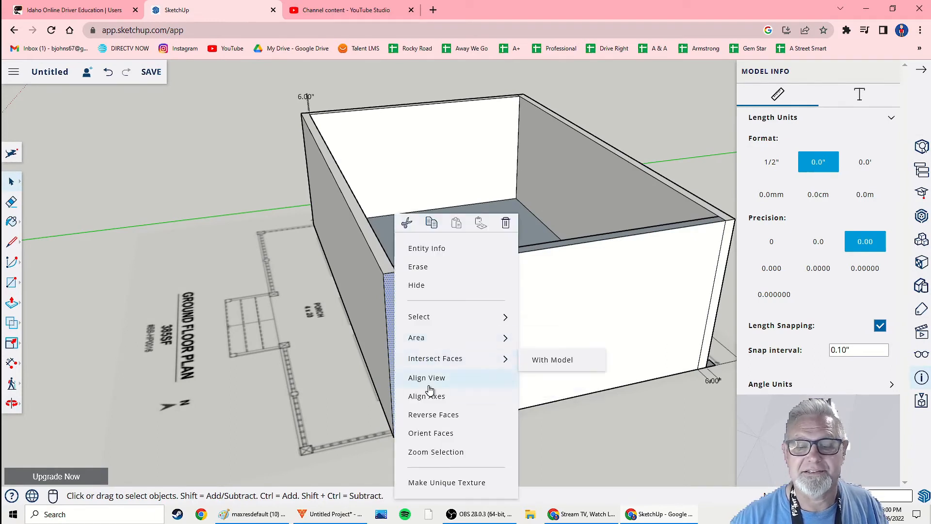
left_click(433, 416)
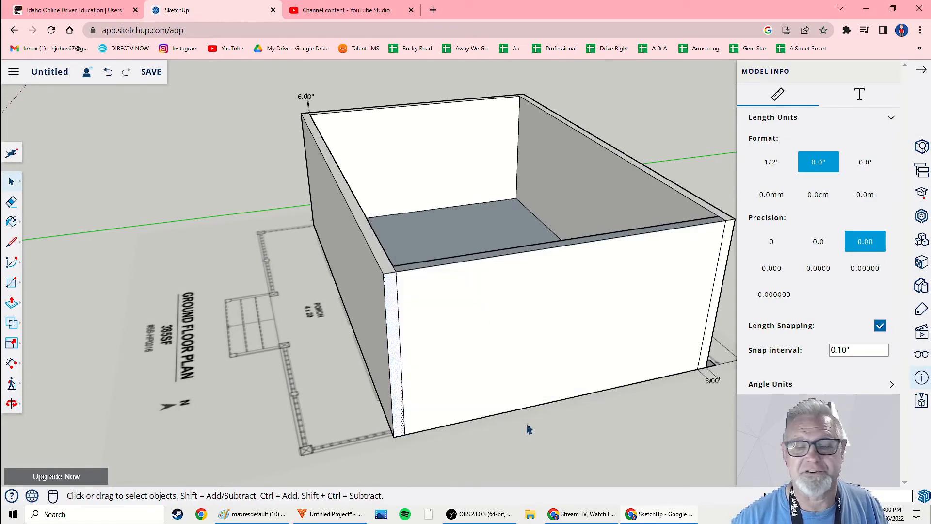
Reverse the narrow end face of the front wall at its bedroom corner.
middle_click_drag(528, 429, 517, 383)
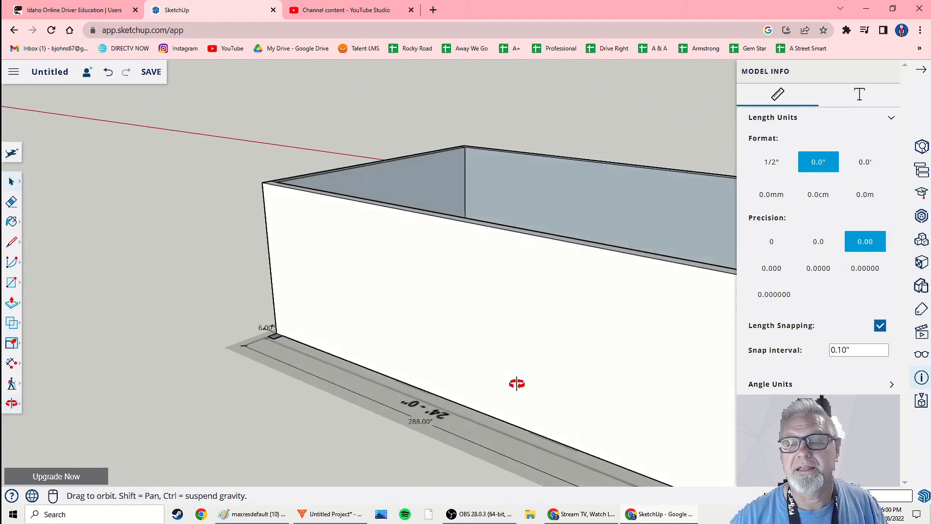
scroll(438, 357, "down", 3)
mouse_move(438, 357)
middle_mouse_down()
mouse_move(582, 360)
mouse_move(445, 369)
mouse_move(455, 362)
middle_mouse_up()
left_click(524, 347)
right_click(525, 348)
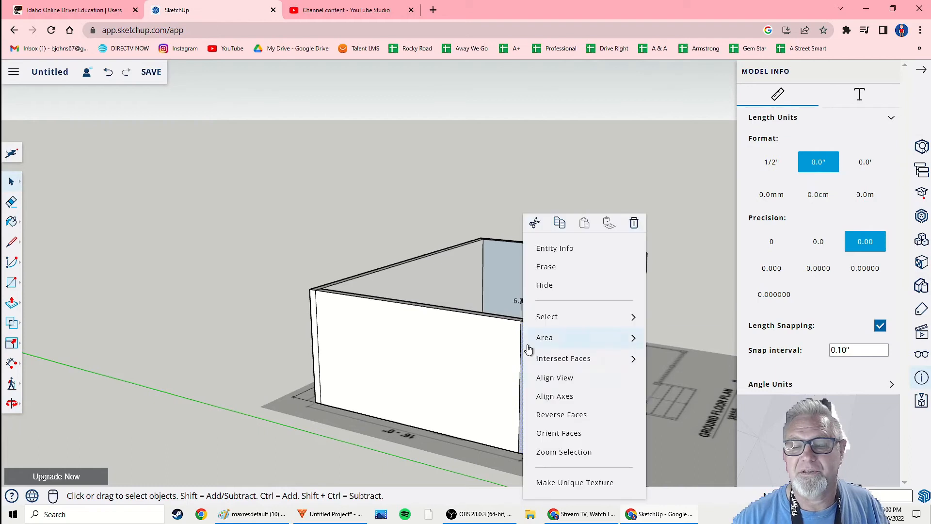
left_click(558, 416)
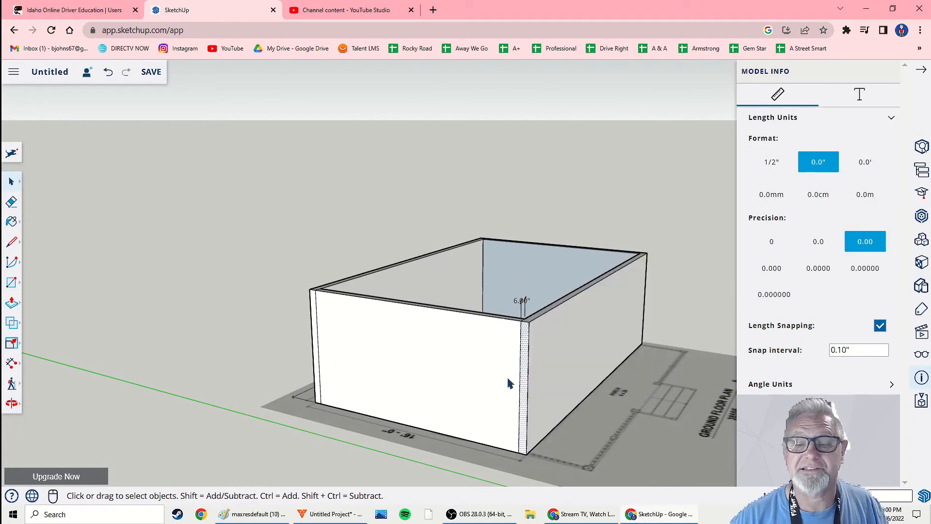
Reverse the top face of the end wall at the living room and kitchen side.
middle_click_drag(508, 383, 448, 328)
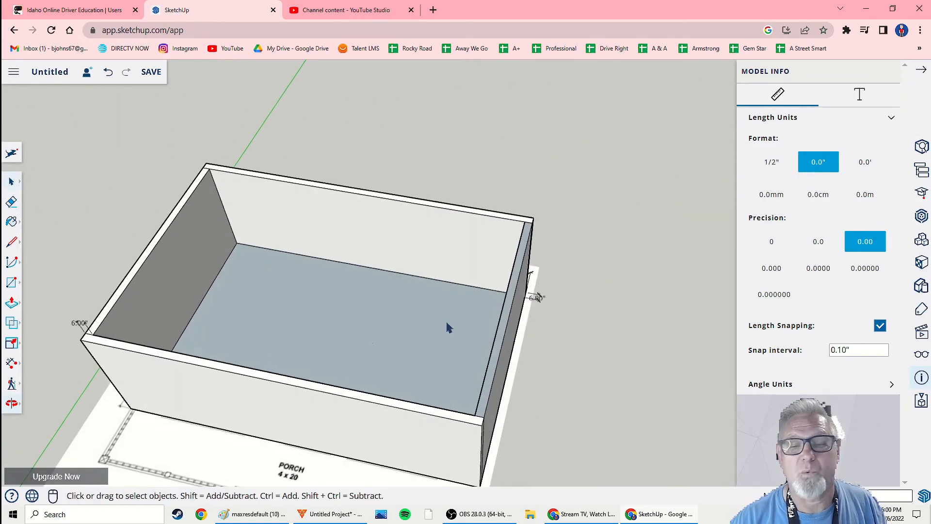
right_click(504, 320)
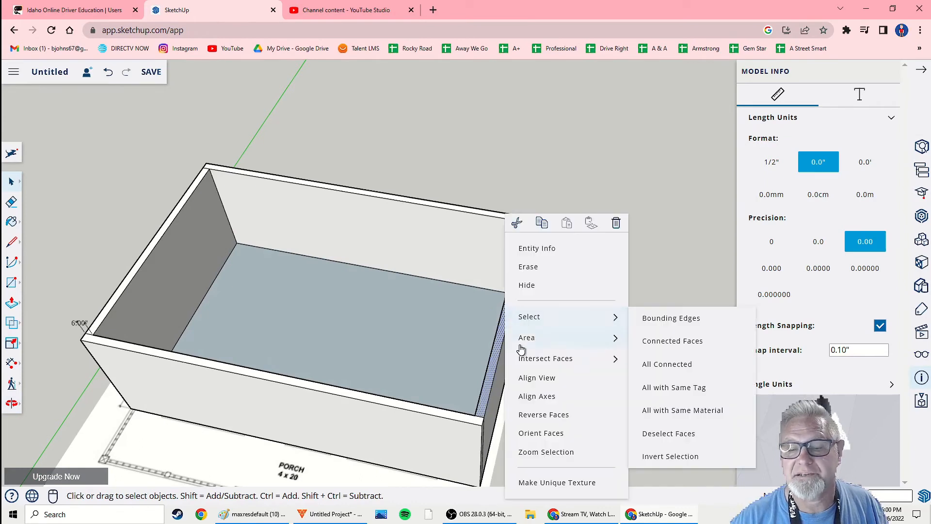
left_click(534, 418)
Reverse the interior floor's top face.
middle_click_drag(427, 418, 465, 383)
left_click(422, 374)
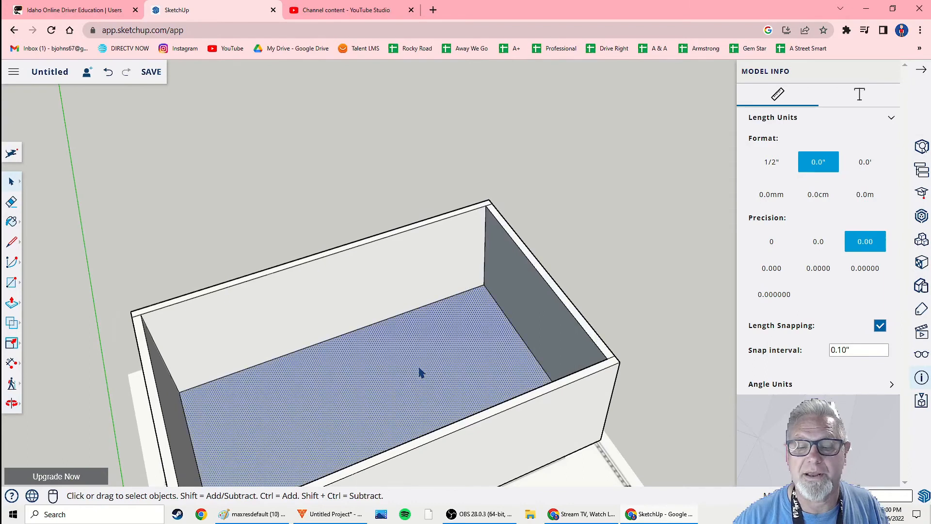
right_click(422, 374)
left_click(453, 415)
Reverse the inner face of the end wall at the living room and kitchen side.
middle_click_drag(453, 415, 573, 326)
left_click(549, 302)
left_click(500, 332)
right_click(582, 350)
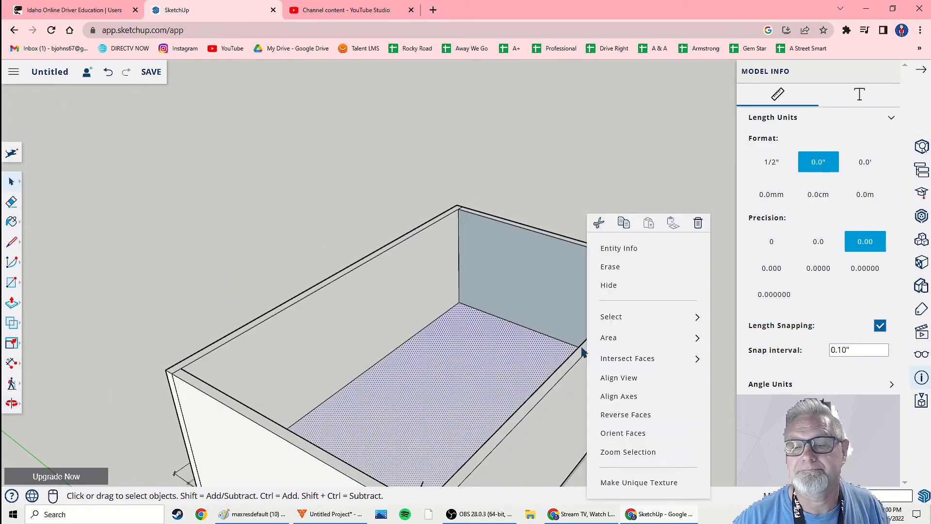
middle_click_drag(428, 350, 532, 358)
right_click(529, 281)
left_click(504, 275)
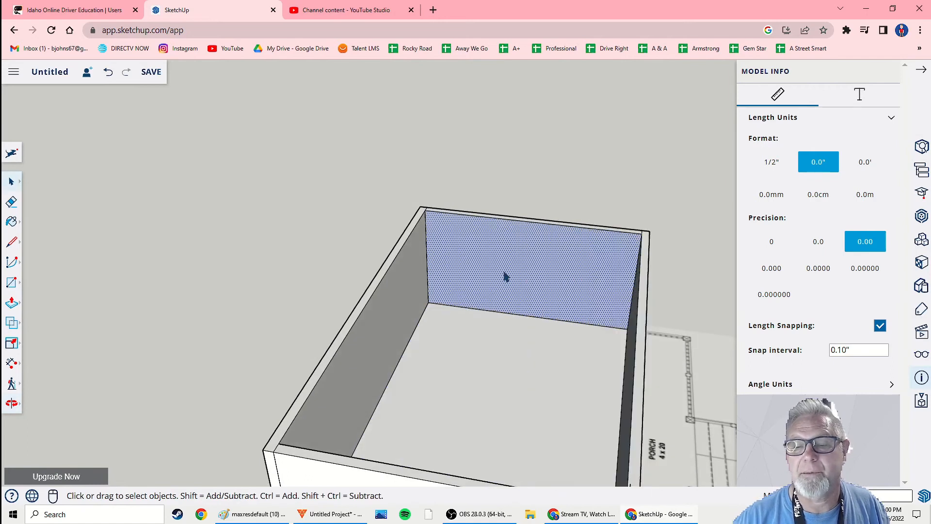
right_click(505, 276)
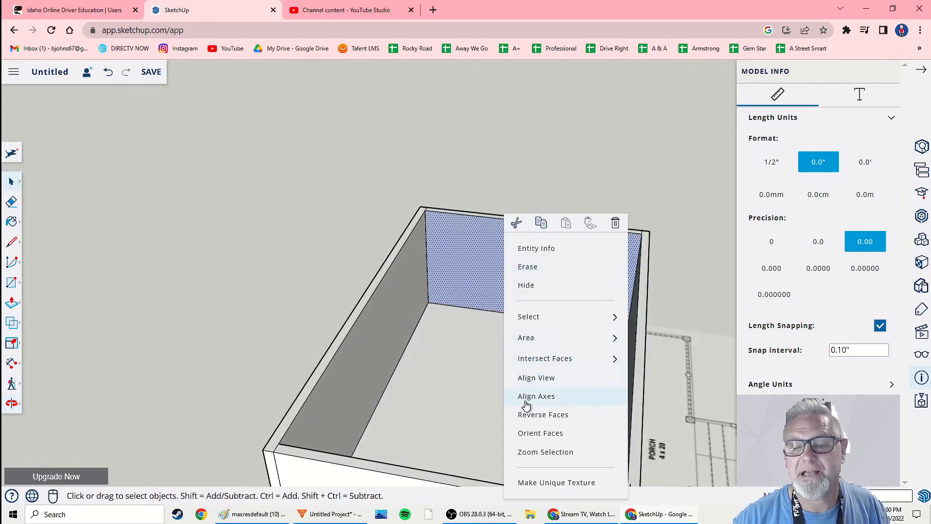
left_click(530, 416)
Reverse the inner face of the front wall on the porch side.
middle_click_drag(318, 357, 560, 336)
left_click(610, 264)
right_click(613, 249)
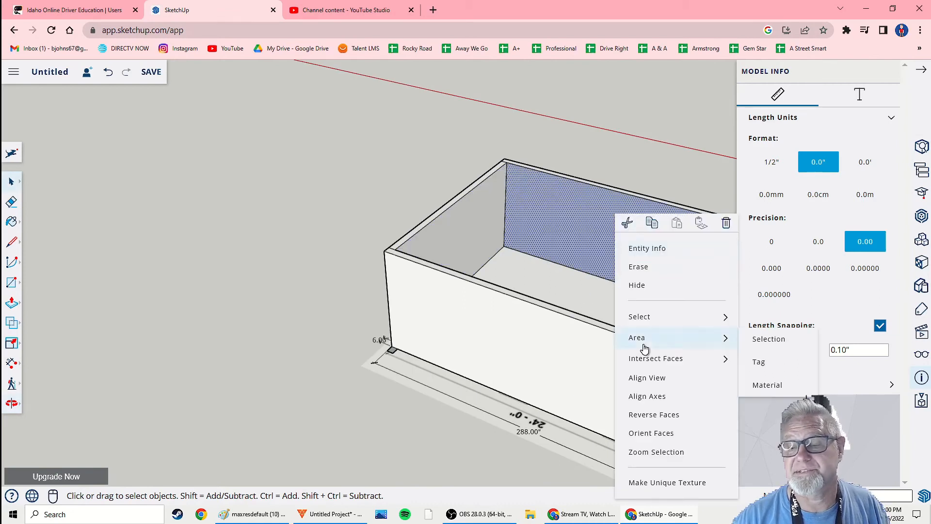
left_click(652, 415)
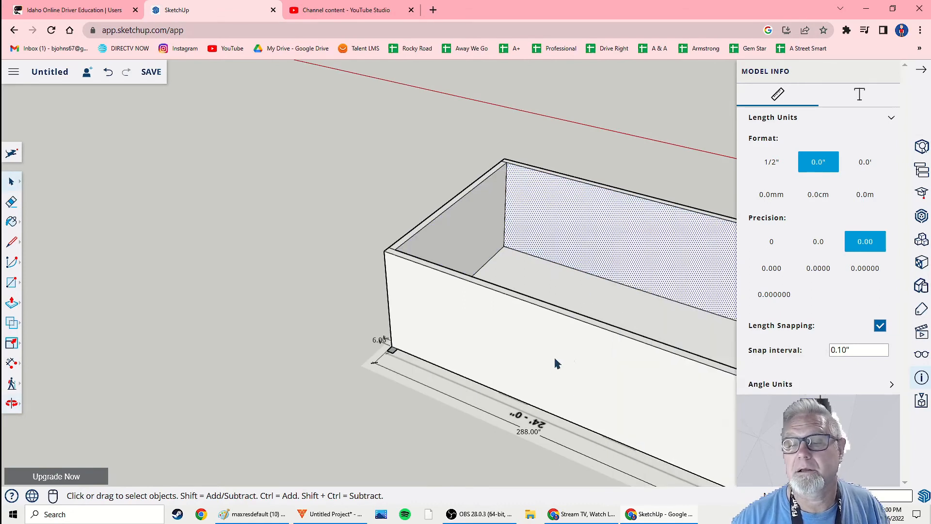
Inspect the inner and outer wall faces and the floor from several sides of the house.
middle_click_drag(558, 364, 455, 434)
left_click_drag(277, 363, 376, 363)
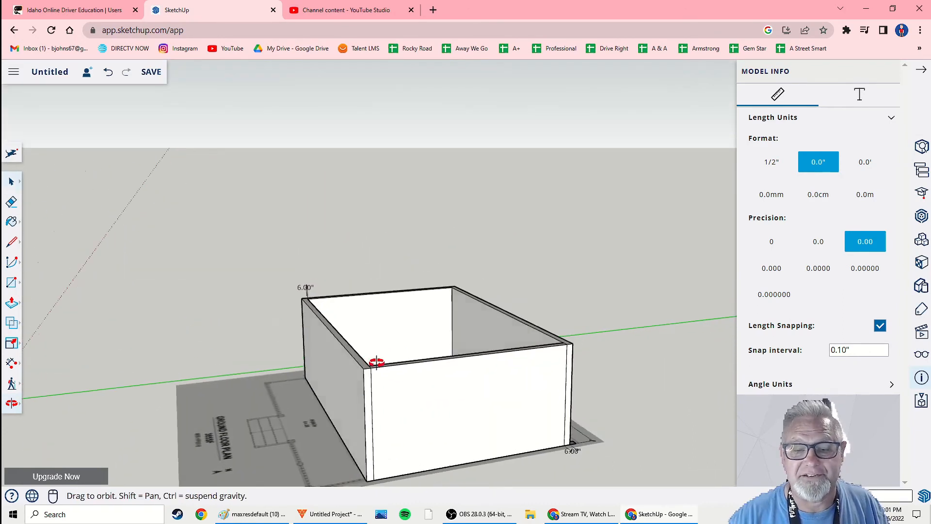
key("space")
middle_click_drag(374, 378, 447, 312)
scroll(485, 385, "up", 3)
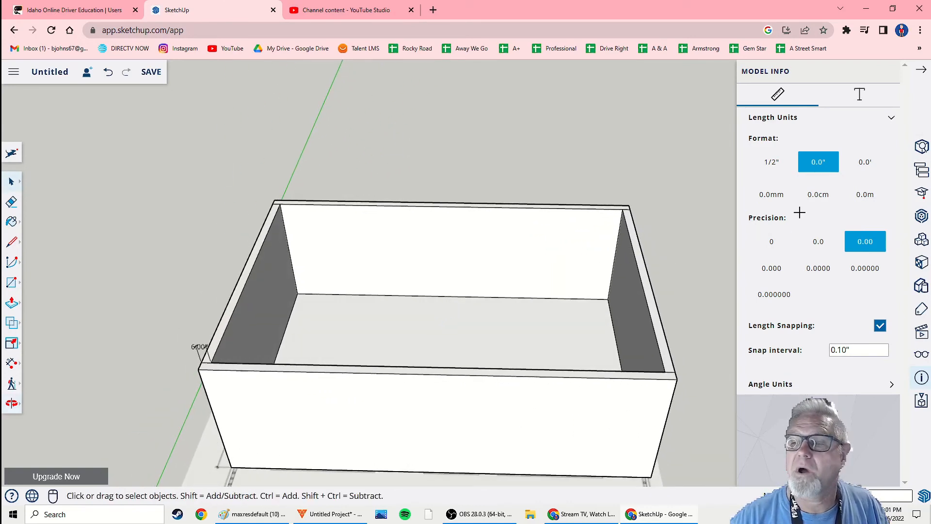
Close the model info settings and open the Default Styles collection.
left_click(922, 69)
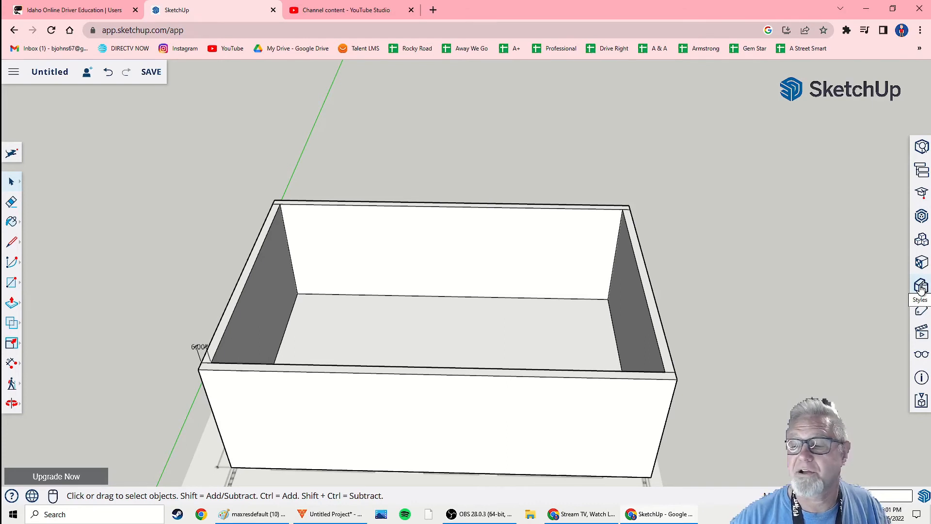
left_click(921, 287)
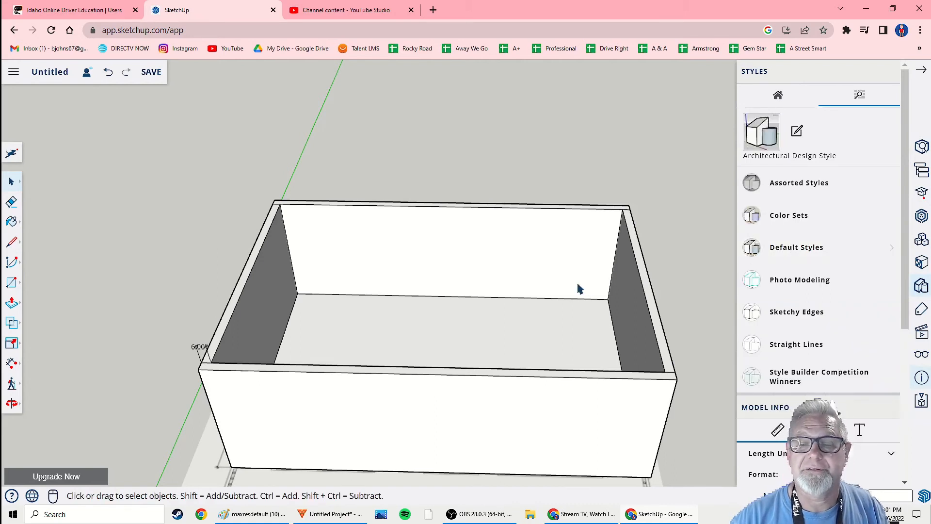
middle_click_drag(561, 301, 578, 164)
scroll(477, 178, "down", 4)
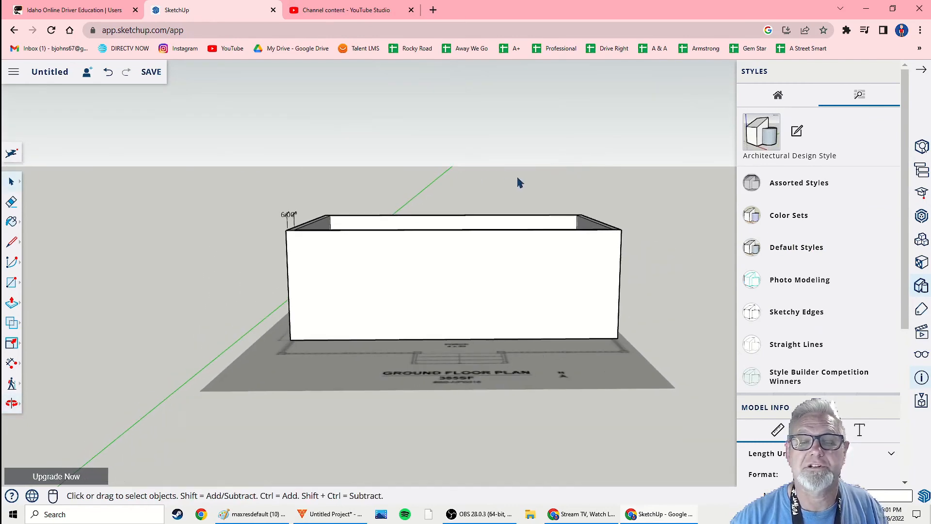
middle_click_drag(518, 180, 478, 142)
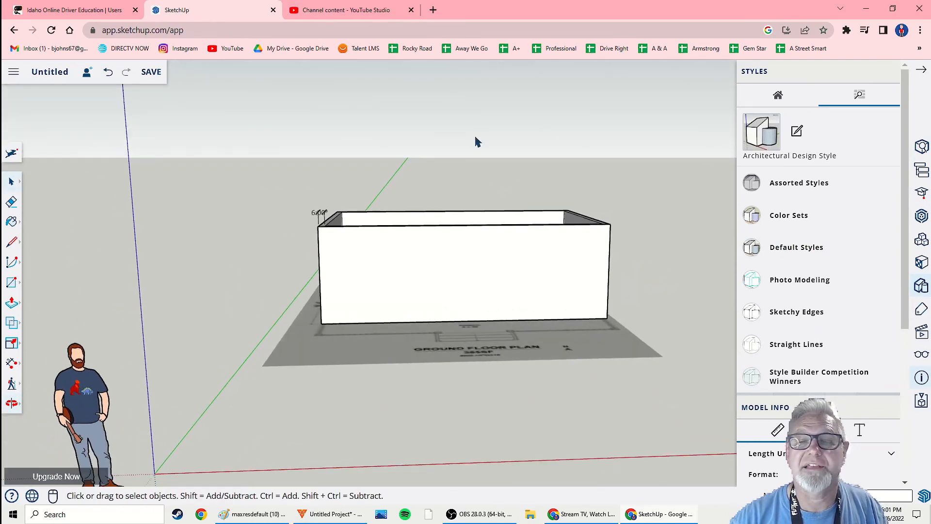
middle_click_drag(544, 185, 520, 227)
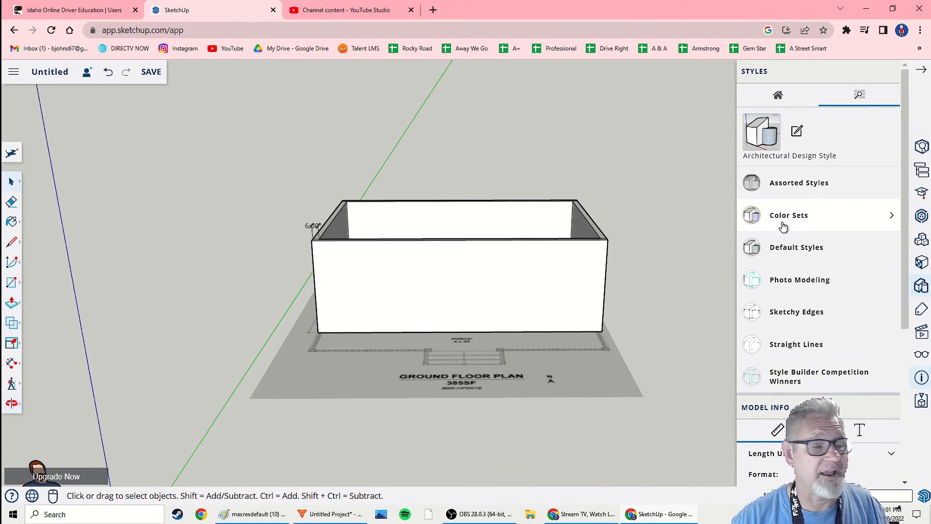
left_click(783, 253)
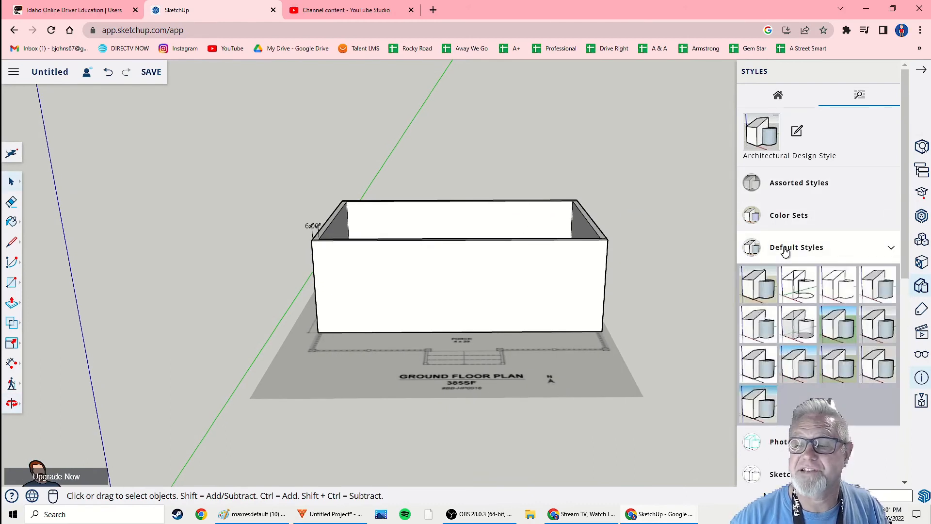
Try the Simple Style and the Landscape Architecture Style on the model.
left_click(842, 328)
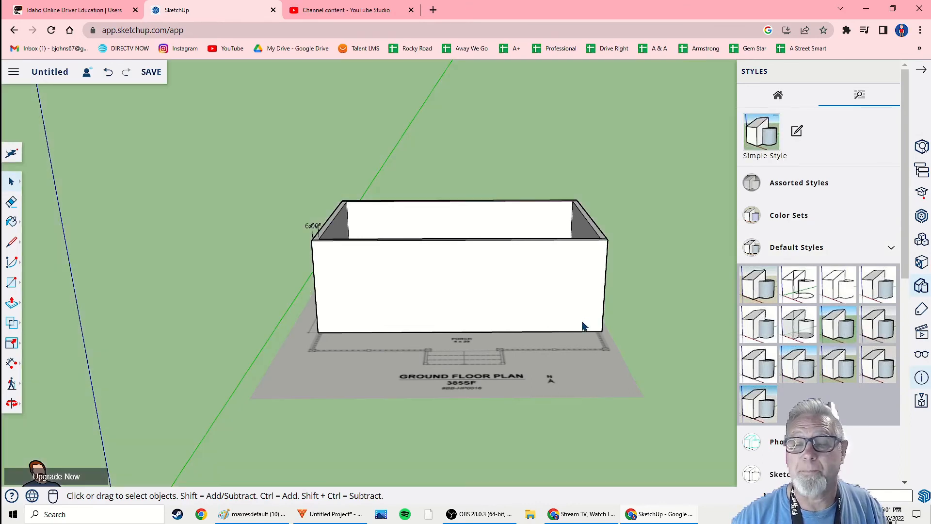
middle_click_drag(594, 324, 606, 250)
scroll(589, 329, "down", 4)
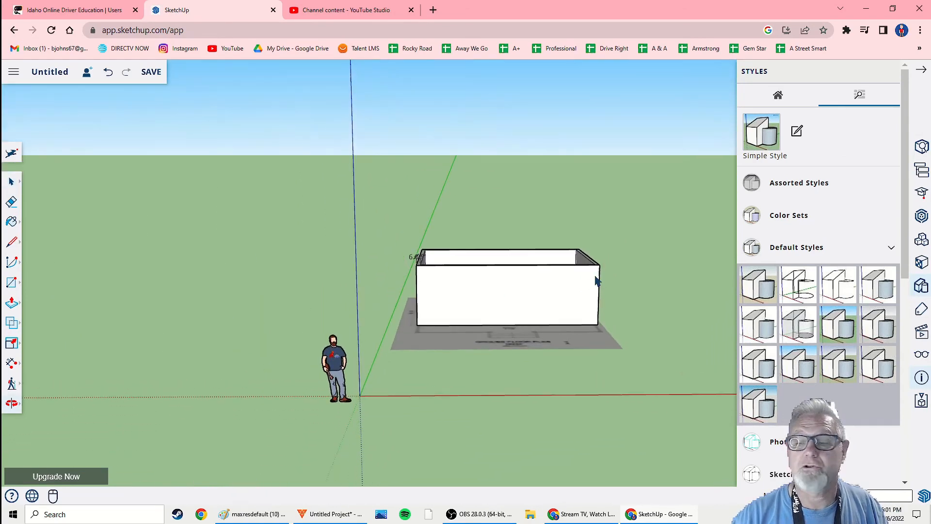
left_click(838, 365)
middle_click_drag(618, 342, 592, 281)
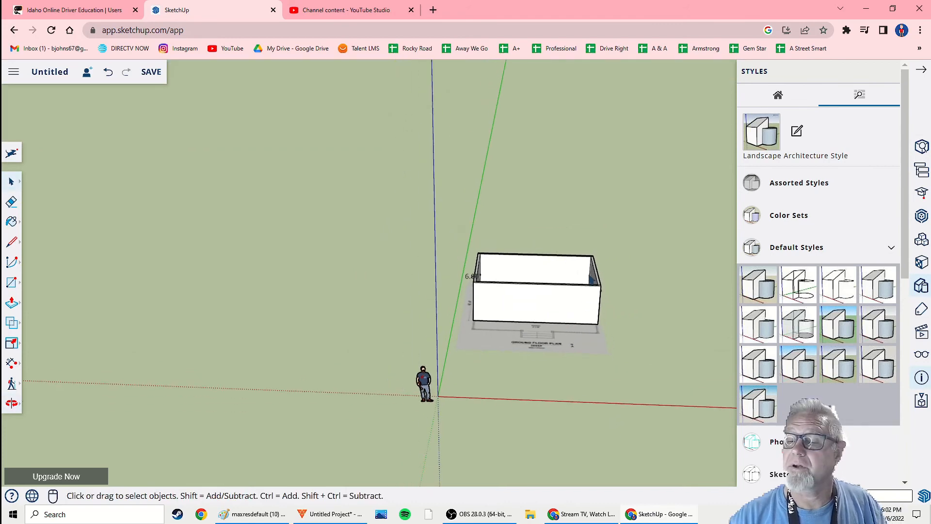
scroll(574, 335, "up", 10)
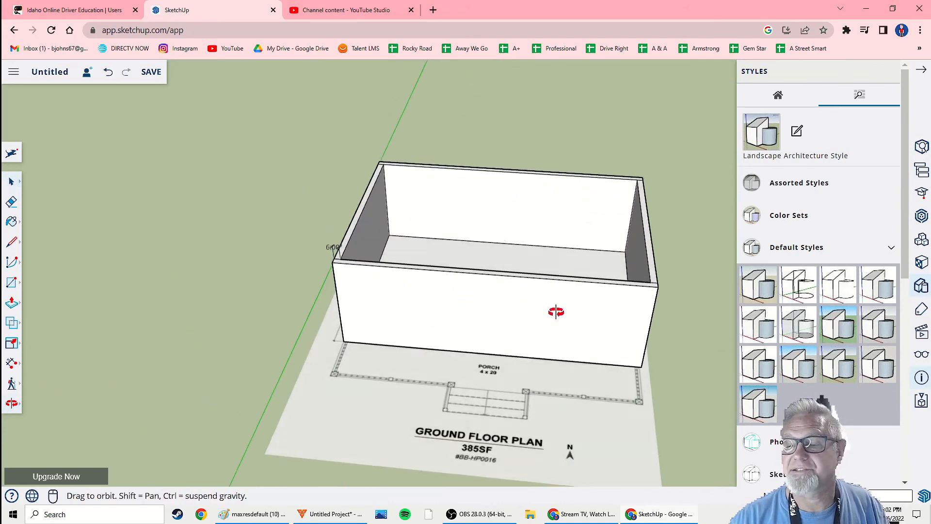
middle_click_drag(557, 312, 577, 318)
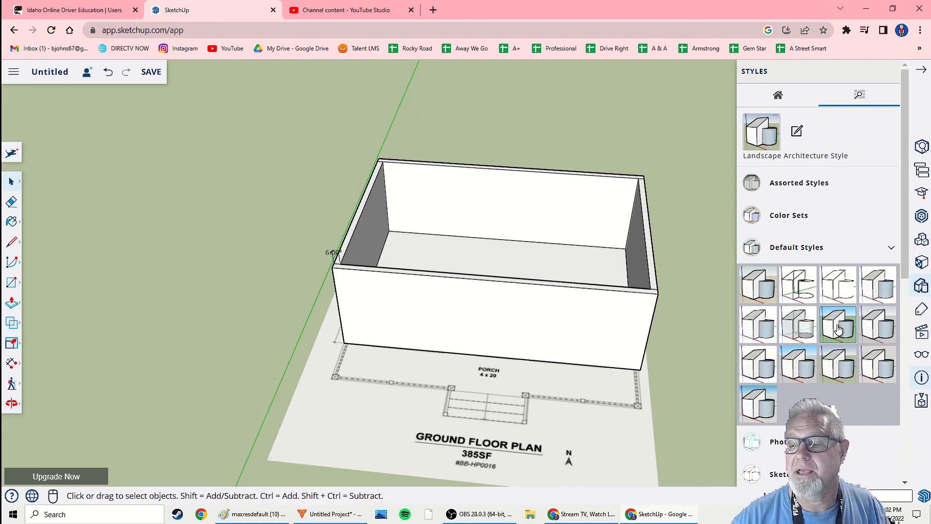
Apply the X-ray style so the floor plan can be seen through the walls and floor.
left_click(801, 328)
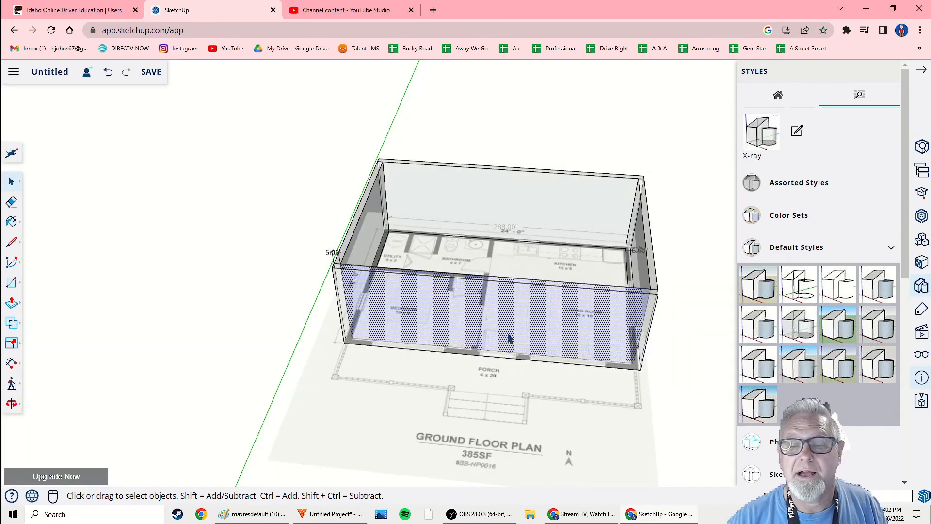
middle_click_drag(509, 339, 514, 357)
scroll(514, 358, "up", 3)
middle_click_drag(509, 310, 434, 291)
scroll(485, 204, "up", 2)
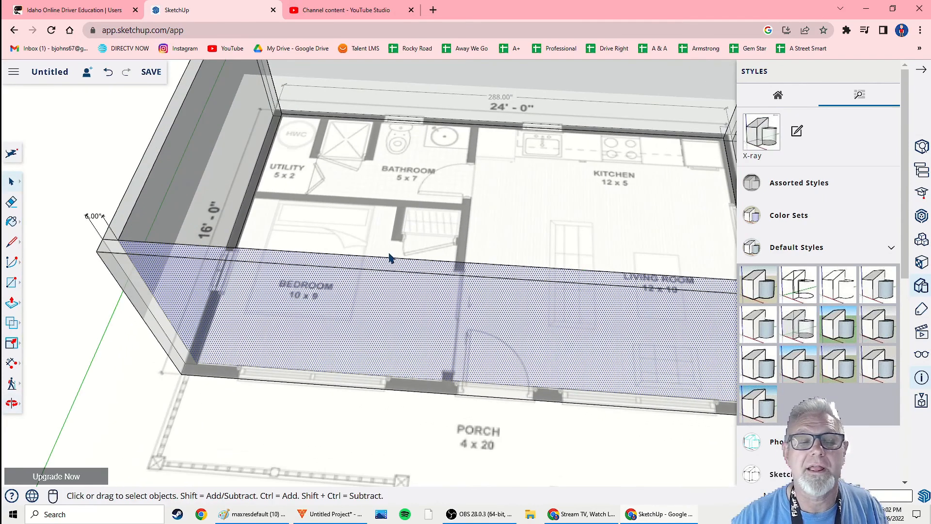
Examine the floor plan's rooms, doors and windows through the transparent walls from all around the house.
scroll(326, 298, "down", 5)
middle_click_drag(410, 326, 311, 237)
middle_click_drag(438, 334, 372, 343)
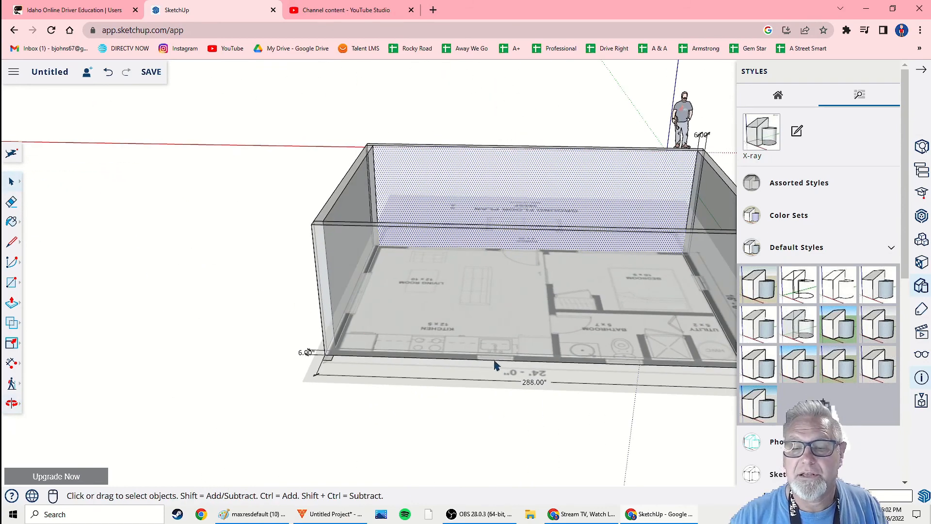
mouse_move(495, 364)
middle_mouse_down()
mouse_move(520, 368)
mouse_move(488, 372)
middle_mouse_up()
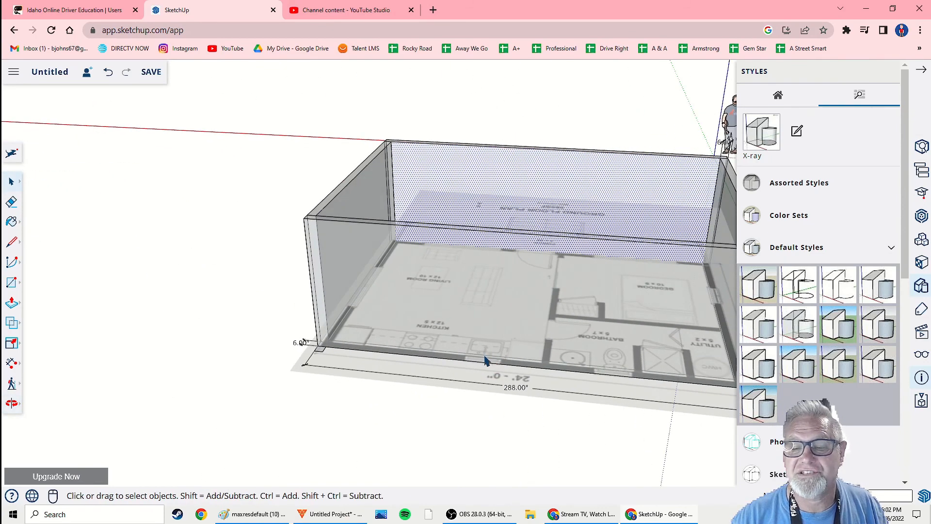
middle_click_drag(649, 396, 591, 458)
scroll(655, 405, "down", 5)
scroll(591, 457, "up", 2)
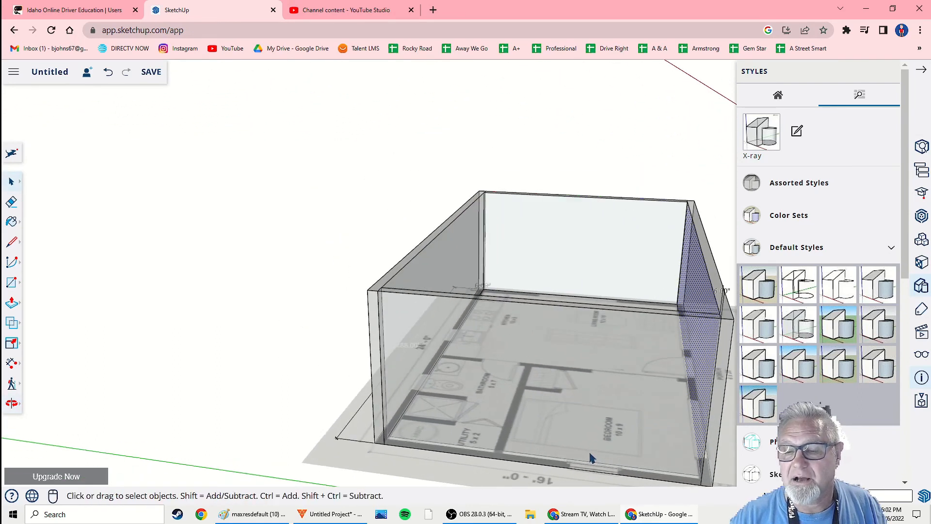
middle_click_drag(652, 447, 504, 420)
scroll(505, 420, "down", 1)
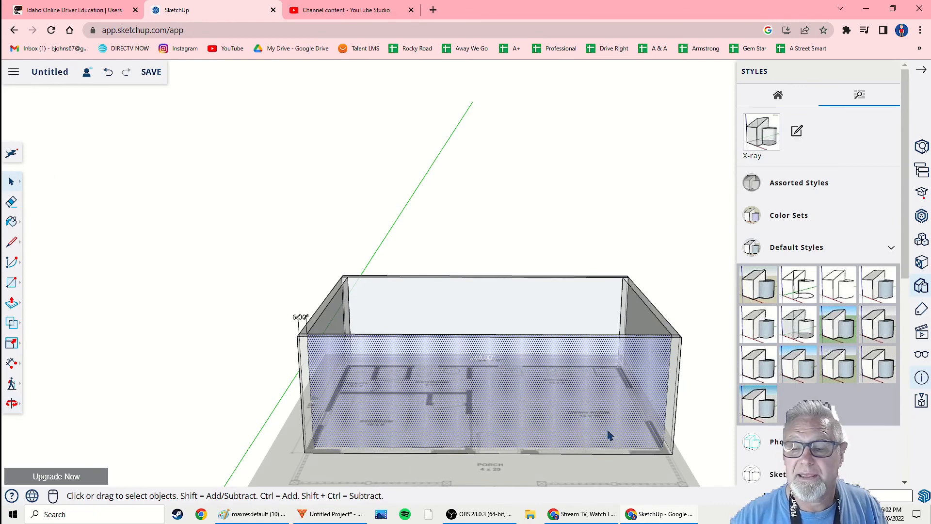
middle_click_drag(611, 435, 452, 381)
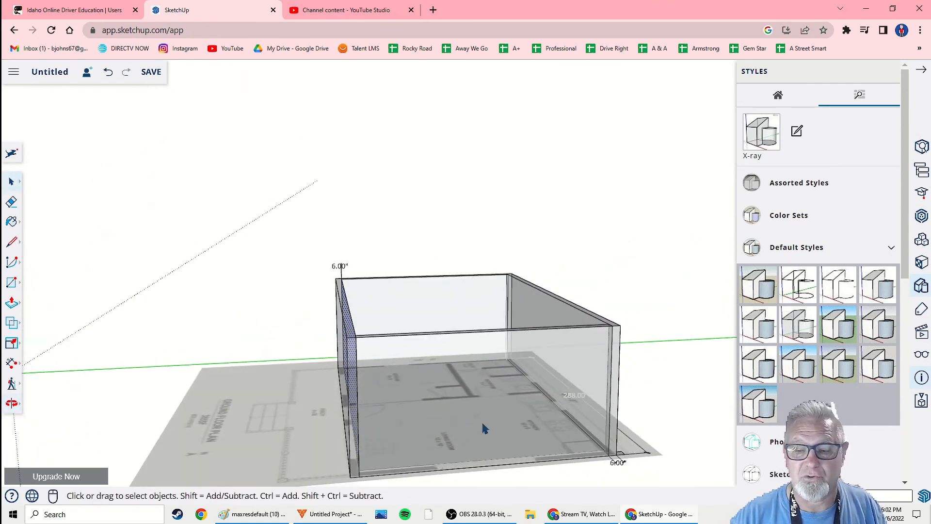
middle_click_drag(484, 428, 456, 468)
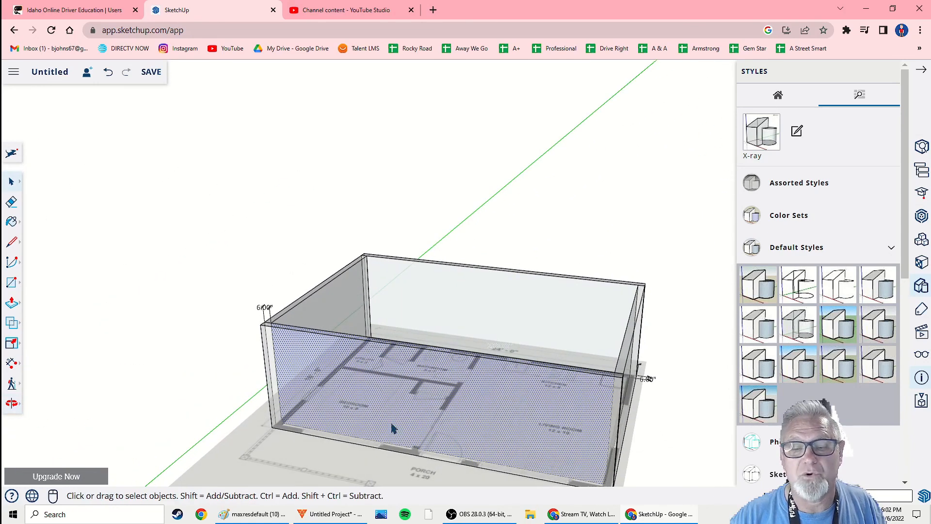
middle_click_drag(393, 427, 435, 440)
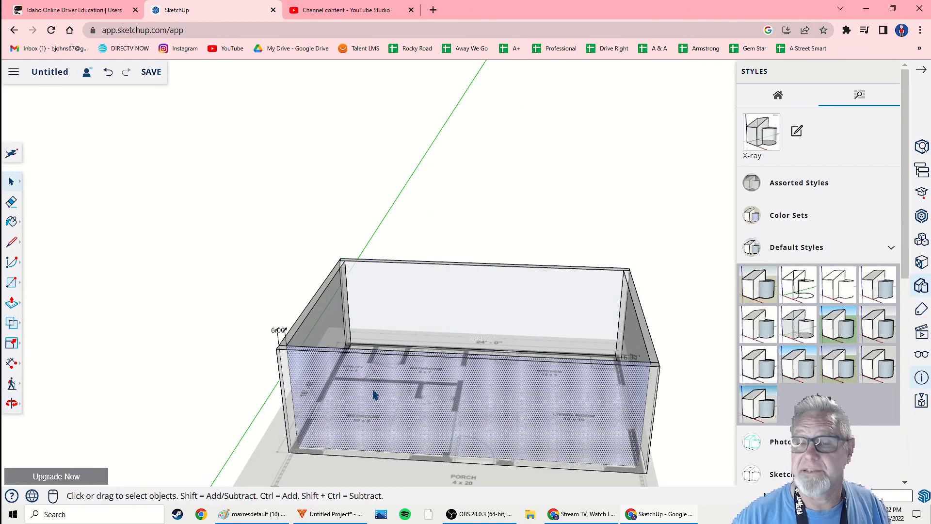